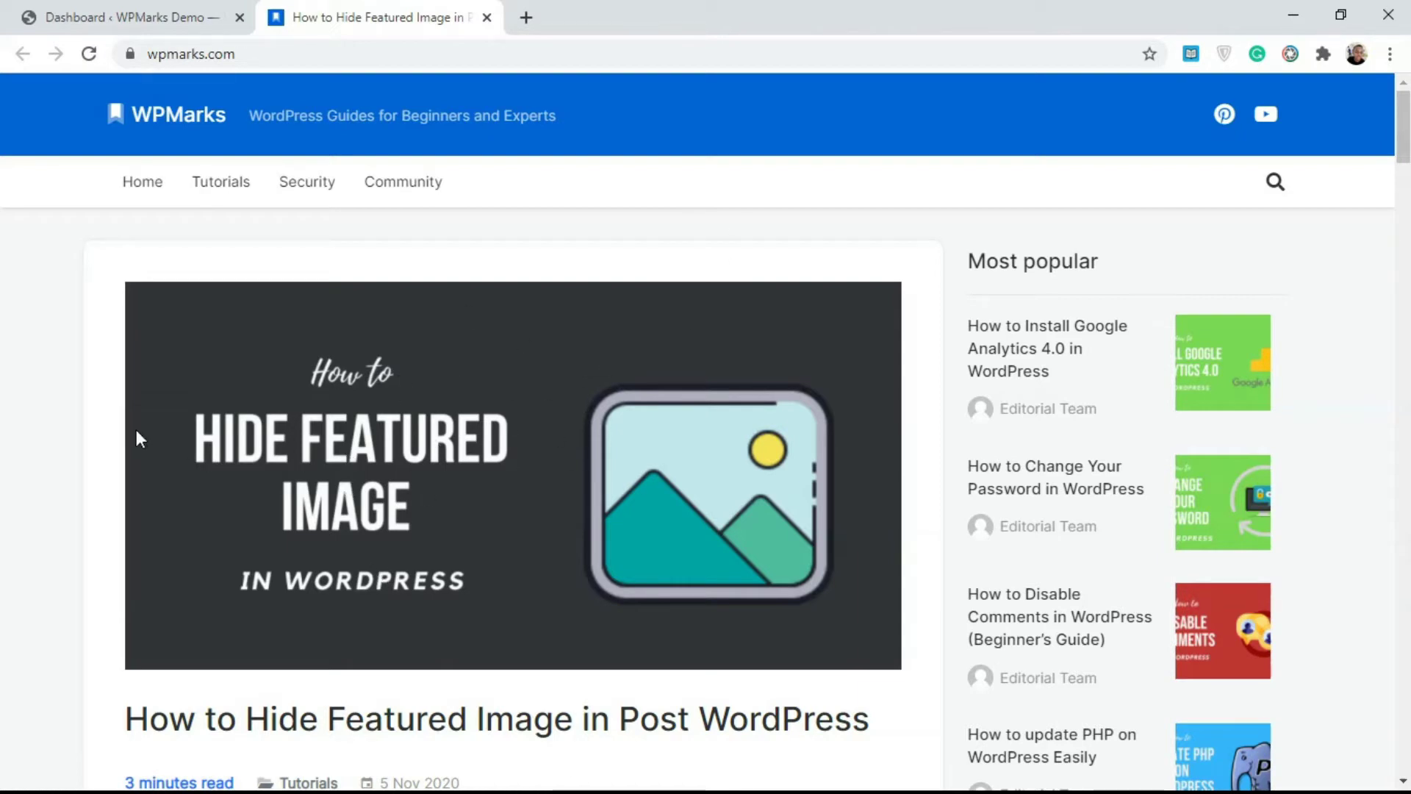
Step: Open the published WPMARKS DEMO post from the posts list in a new tab and view its featured image
click(116, 15)
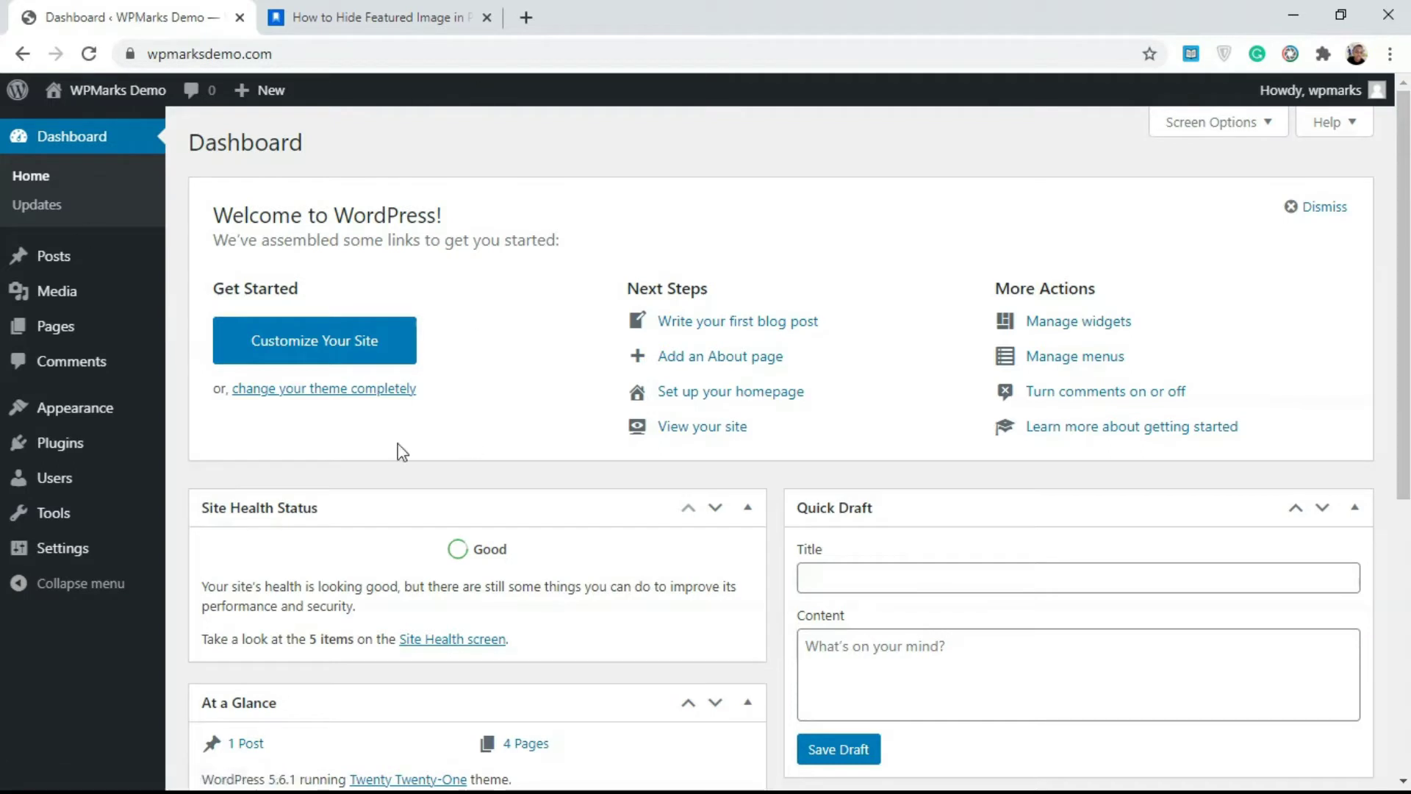
click(77, 273)
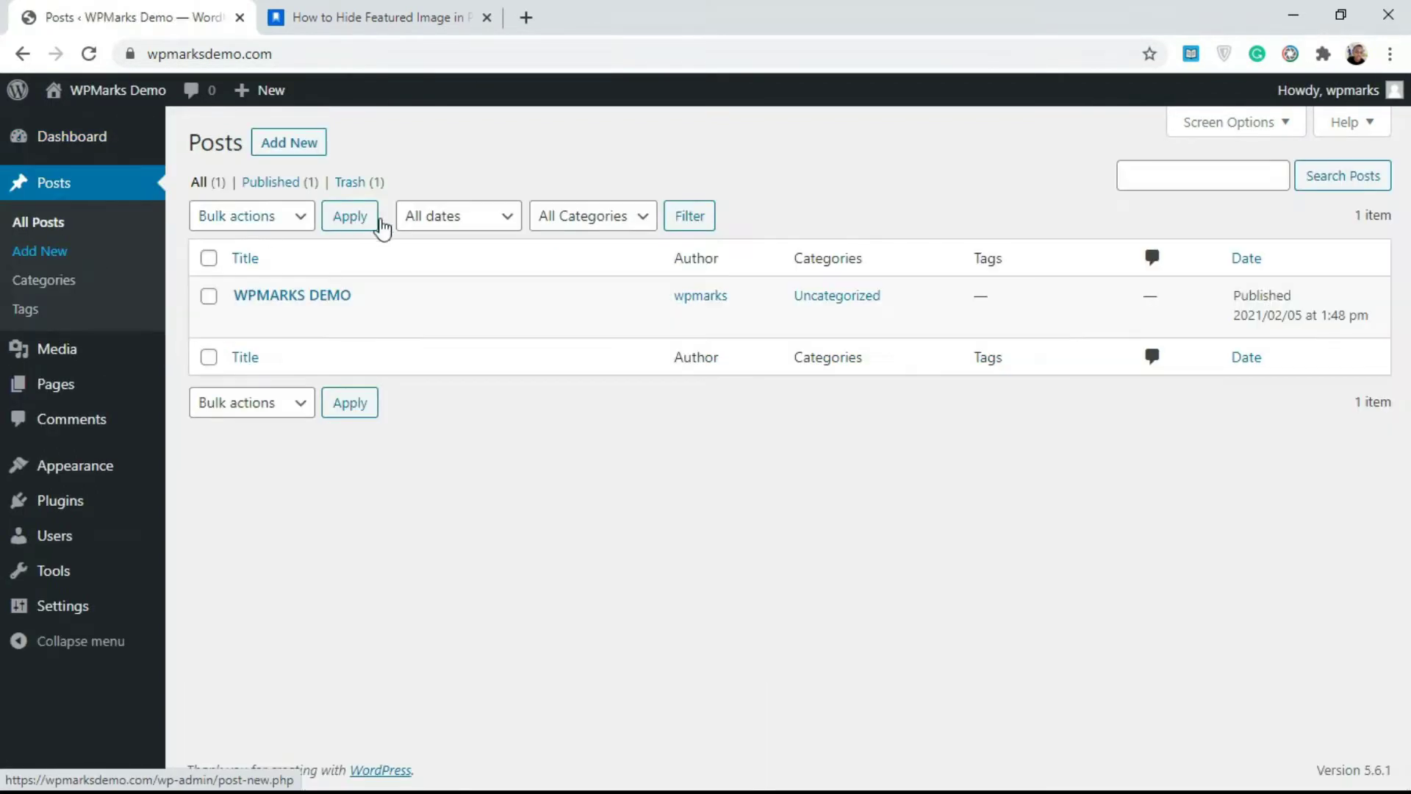
right_click(392, 320)
key(Escape)
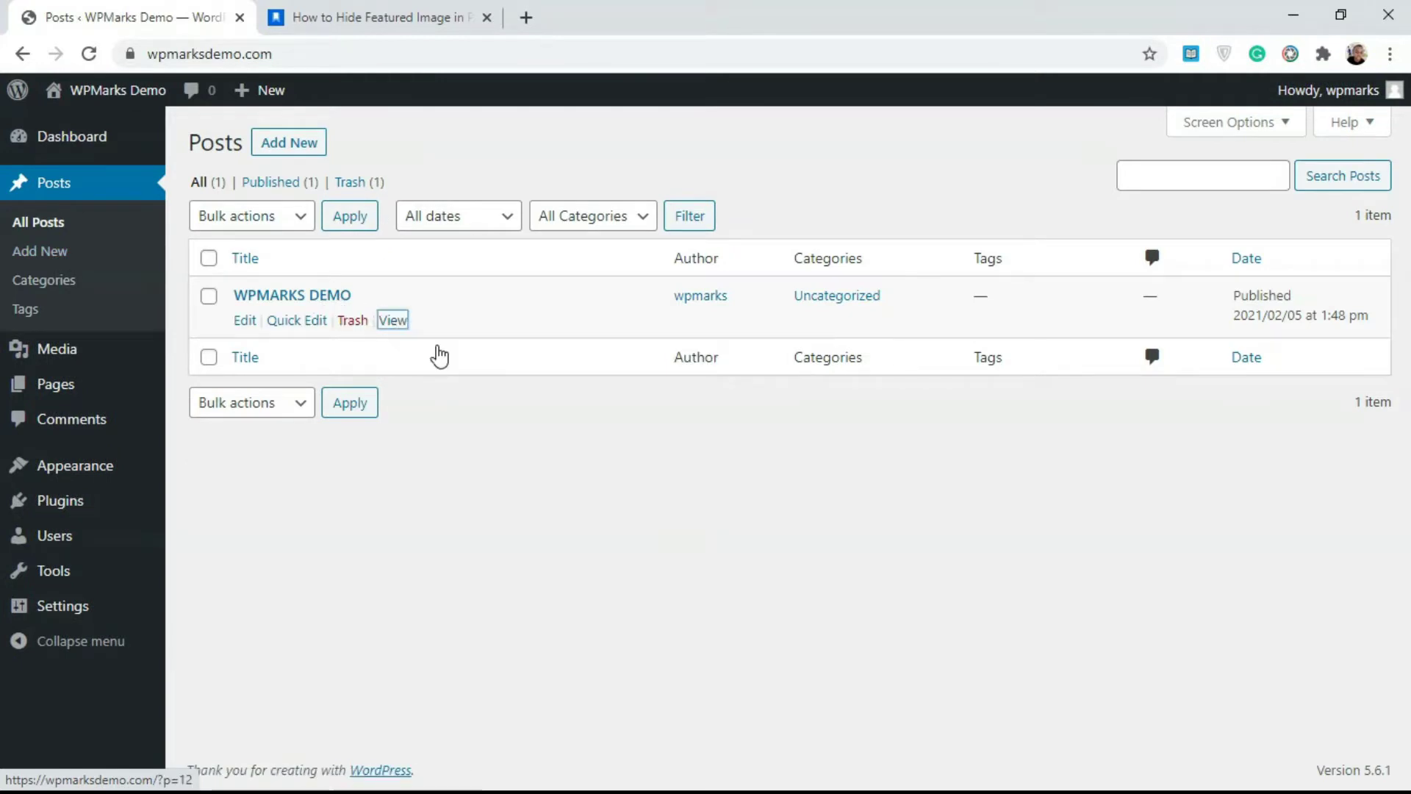
click(334, 13)
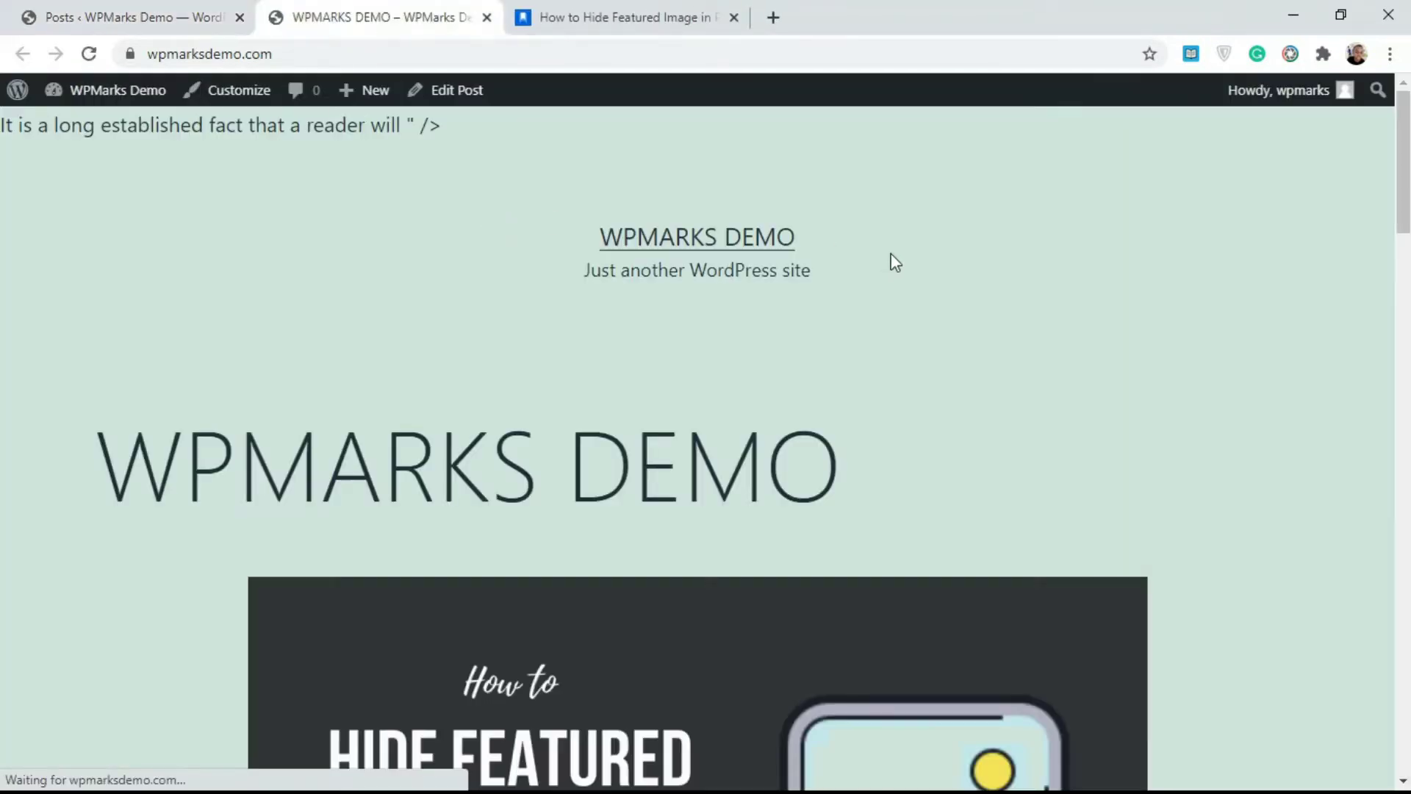
drag(1403, 180, 1407, 287)
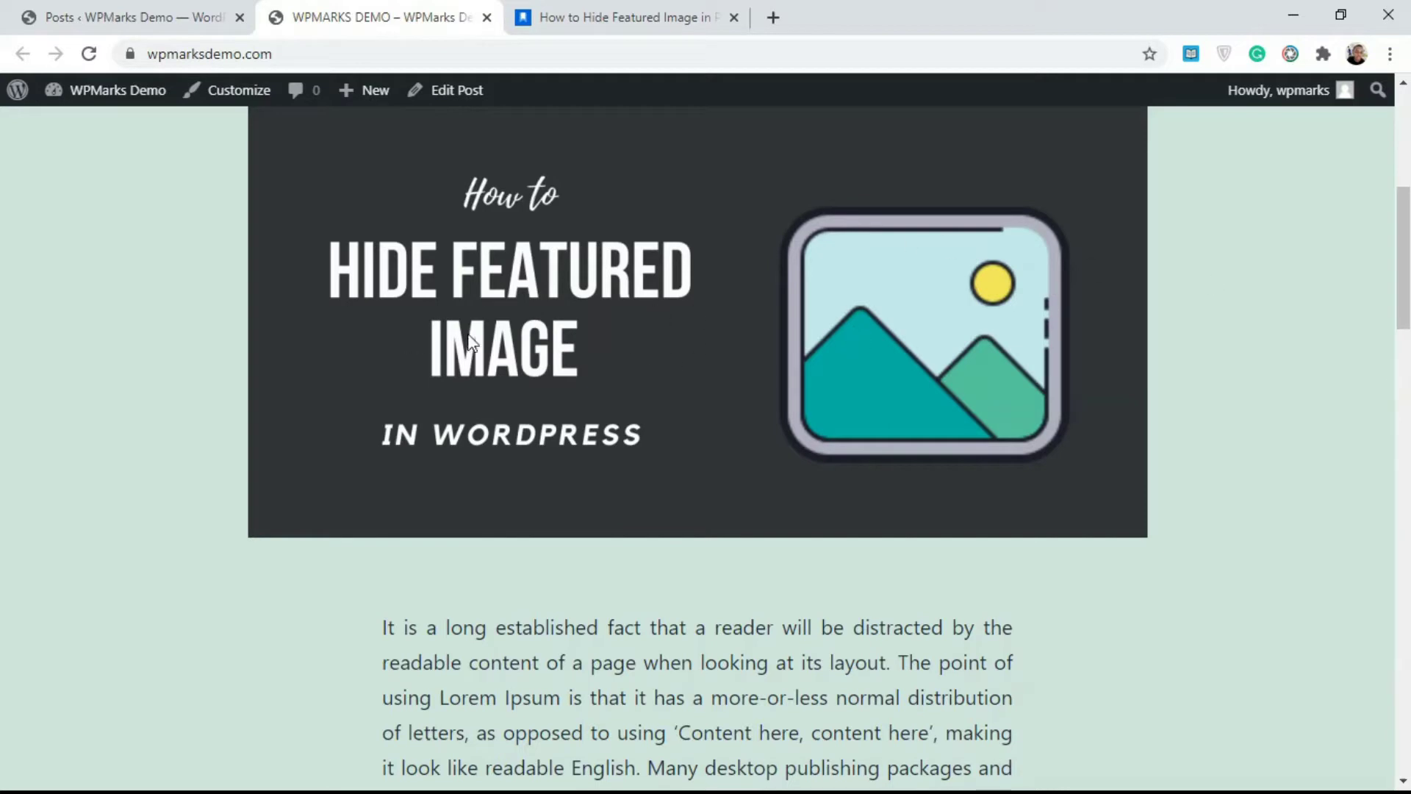
Step: Search the plugins to add for "Hide Featured Image" and activate the Hide Featured Image plugin by shahpranaf
click(145, 9)
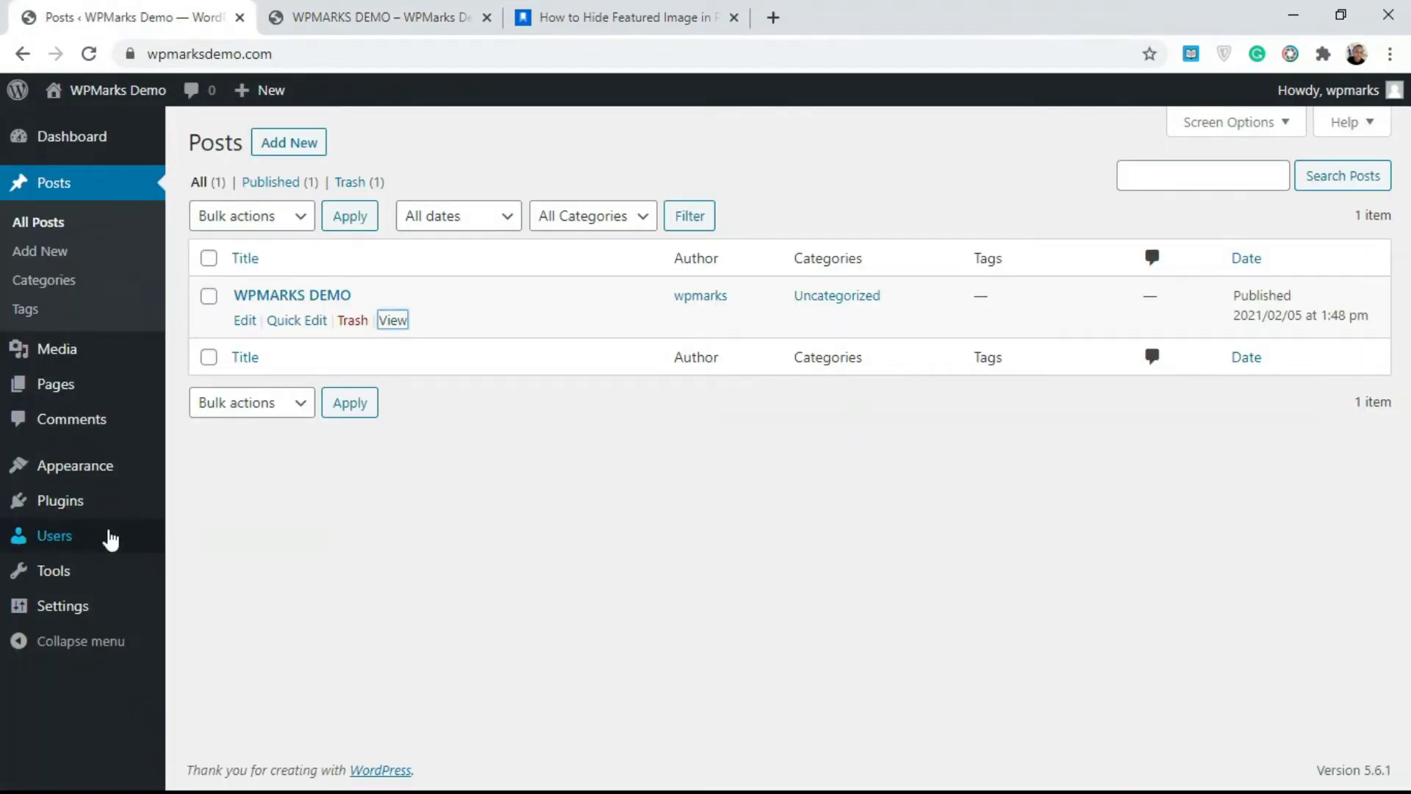
mouse_move(56, 518)
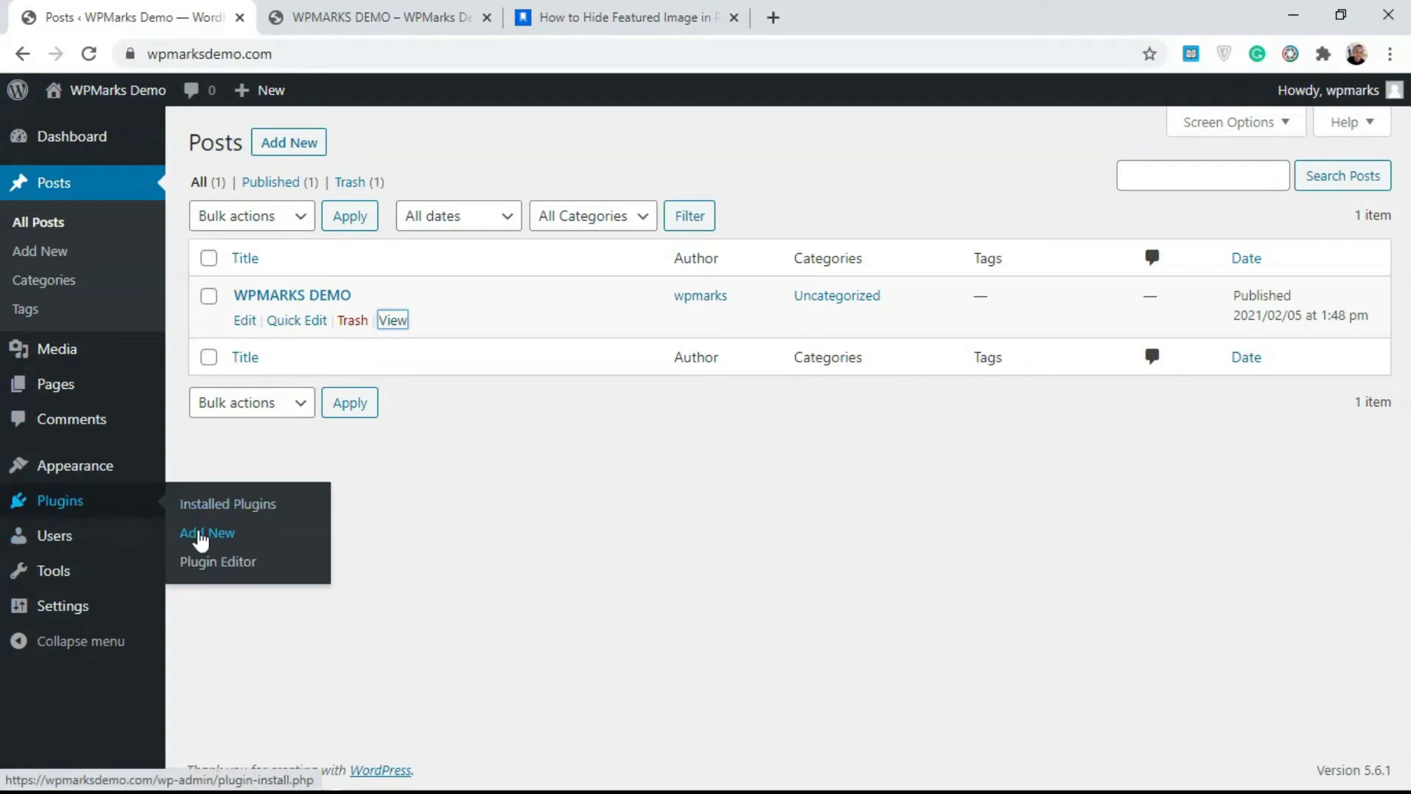
click(200, 539)
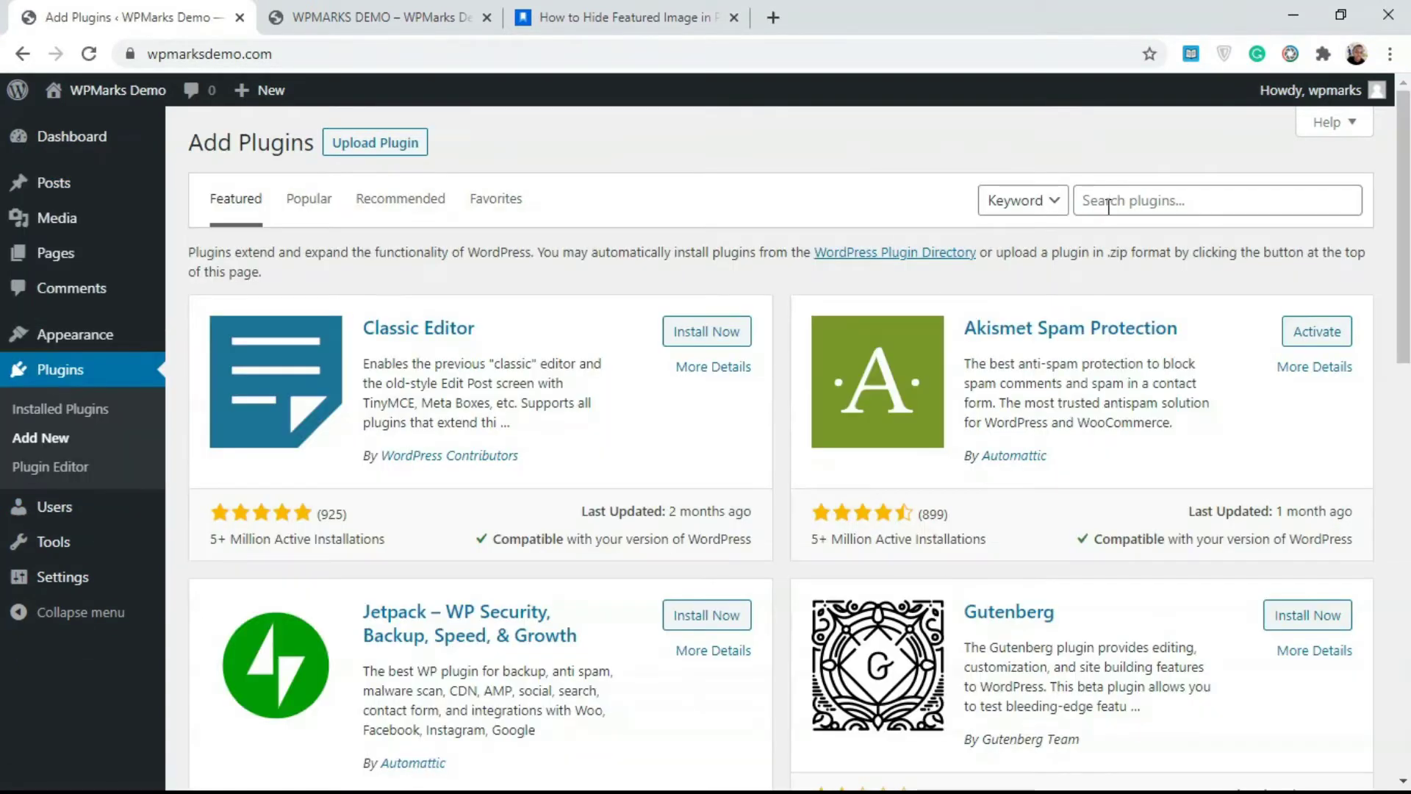
click(1117, 199)
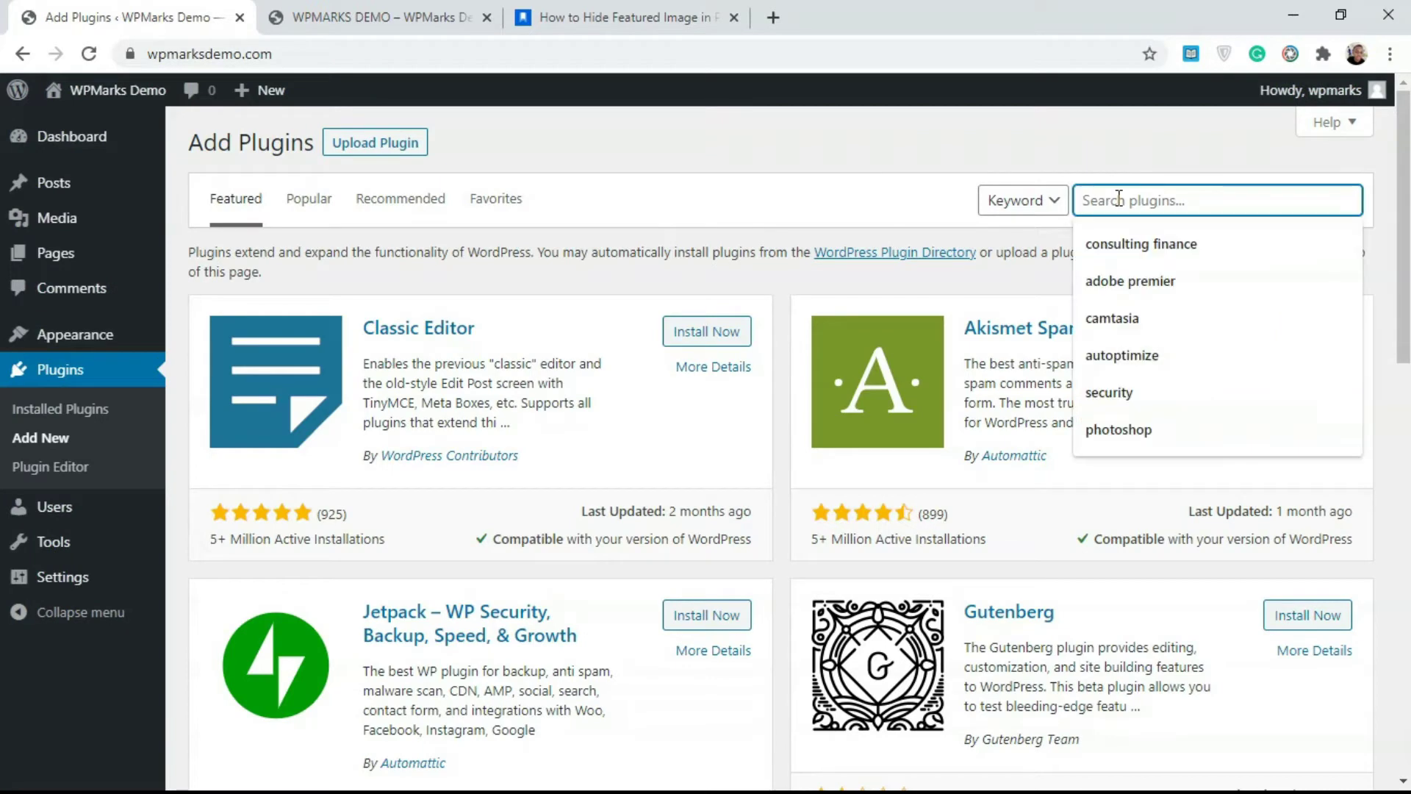
text(Hide Featured Image)
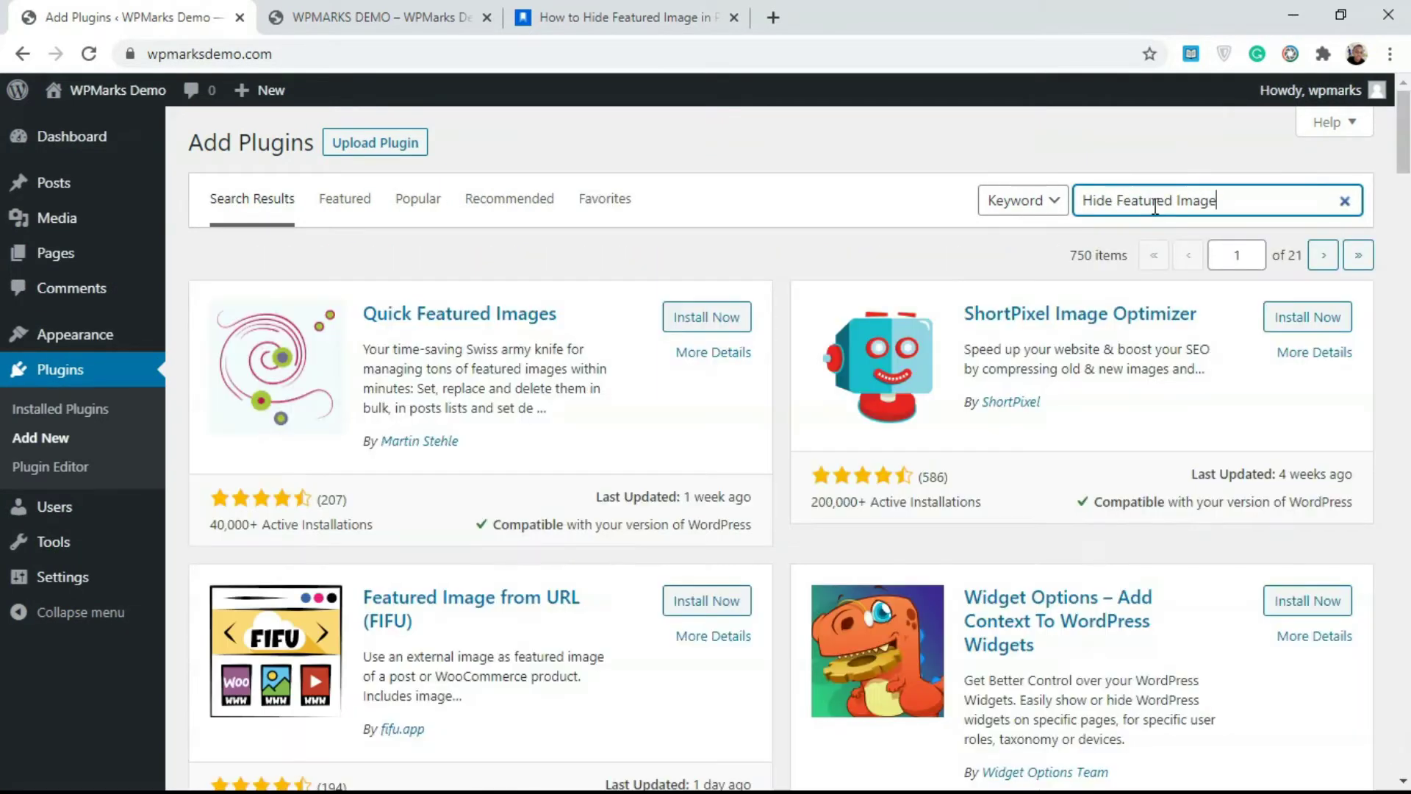
drag(1384, 185, 1342, 626)
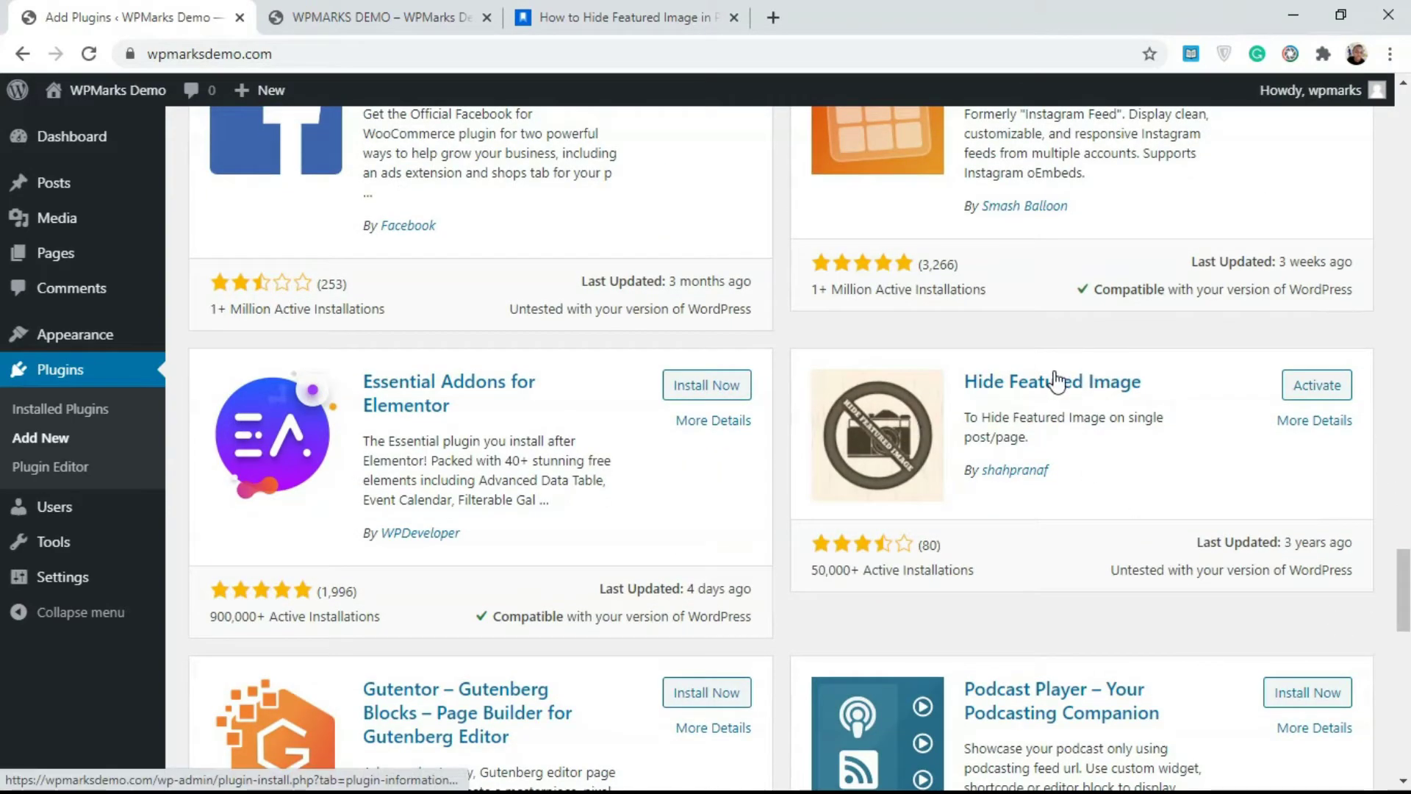
click(1310, 396)
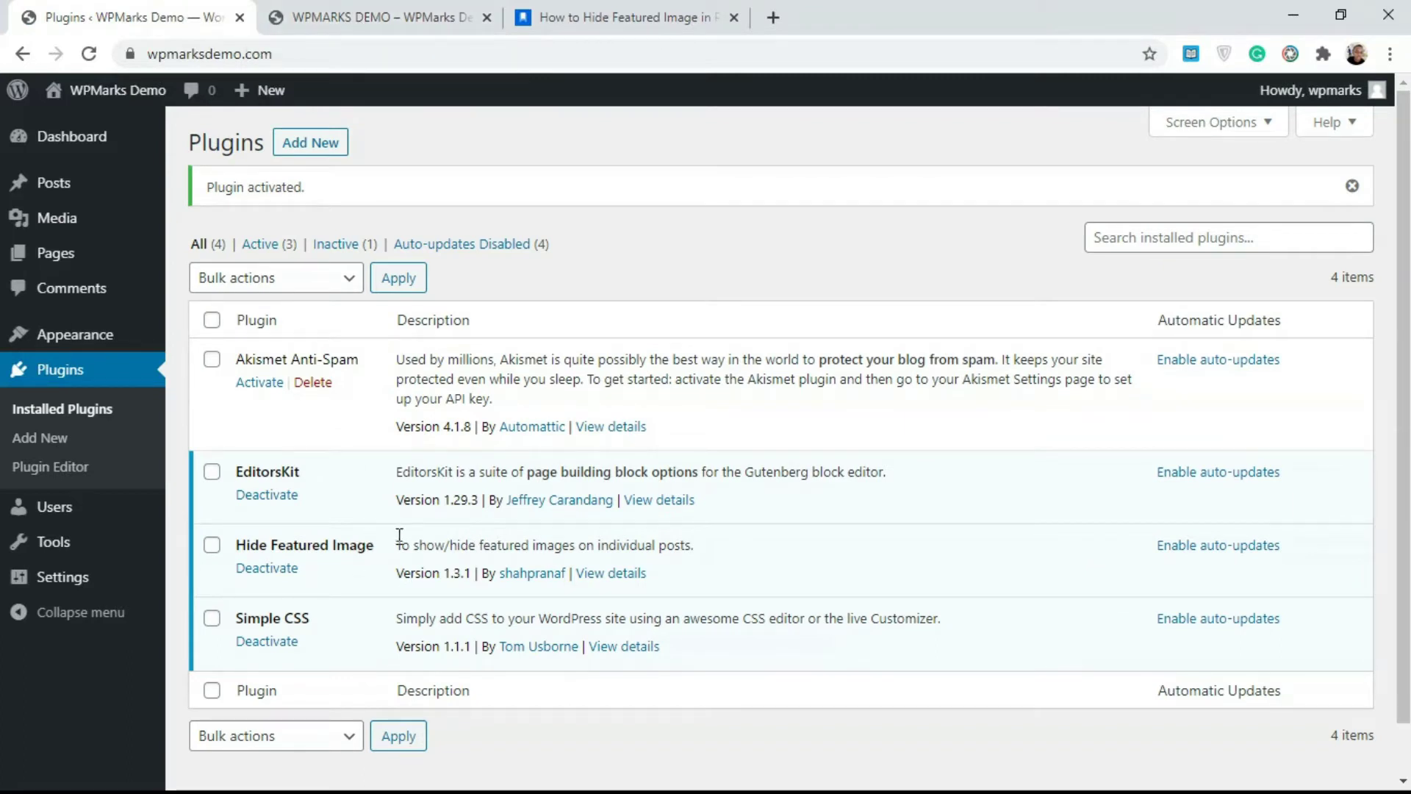
Step: In the Hide Featured Image settings, set hiding from all posts to Yes and from all pages to No, and submit
mouse_move(54, 576)
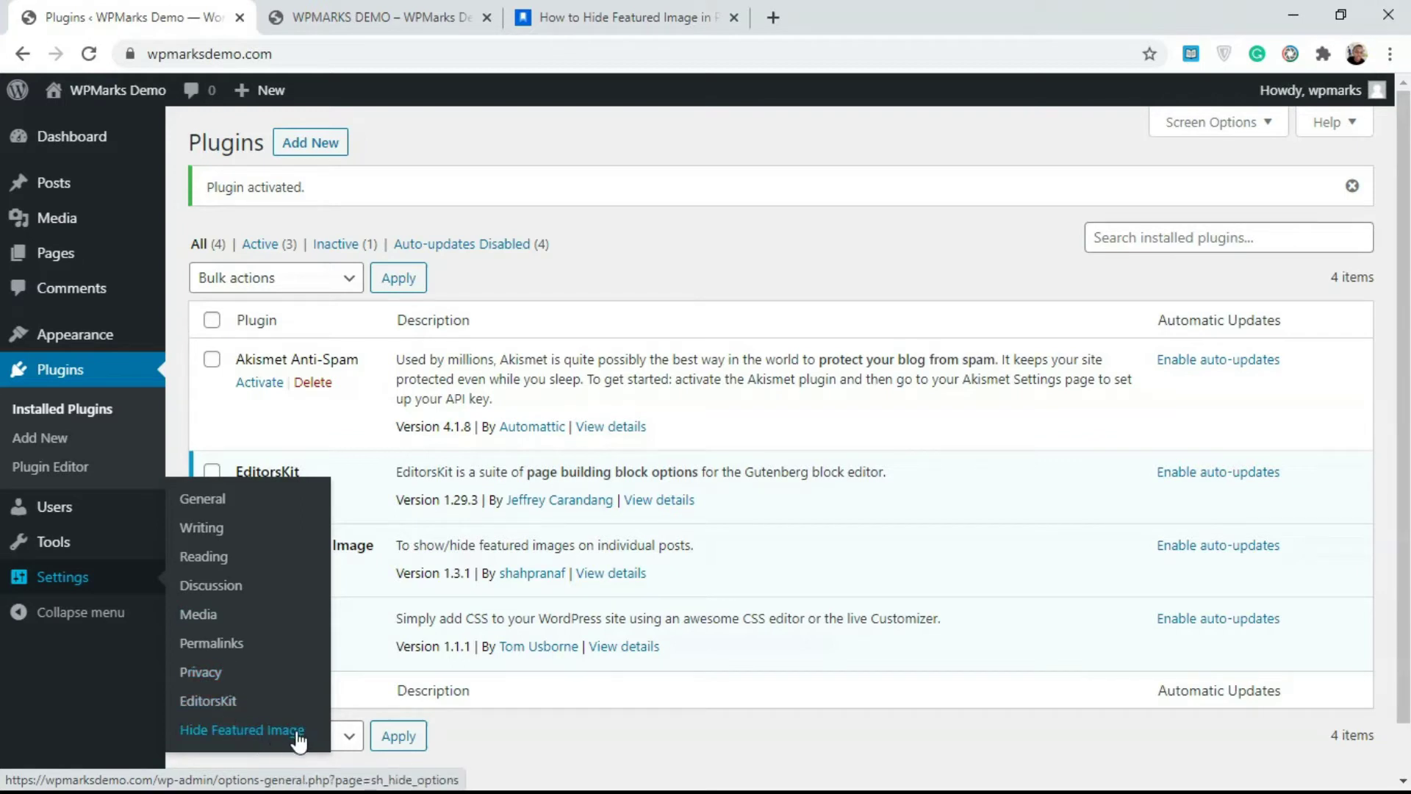
click(255, 739)
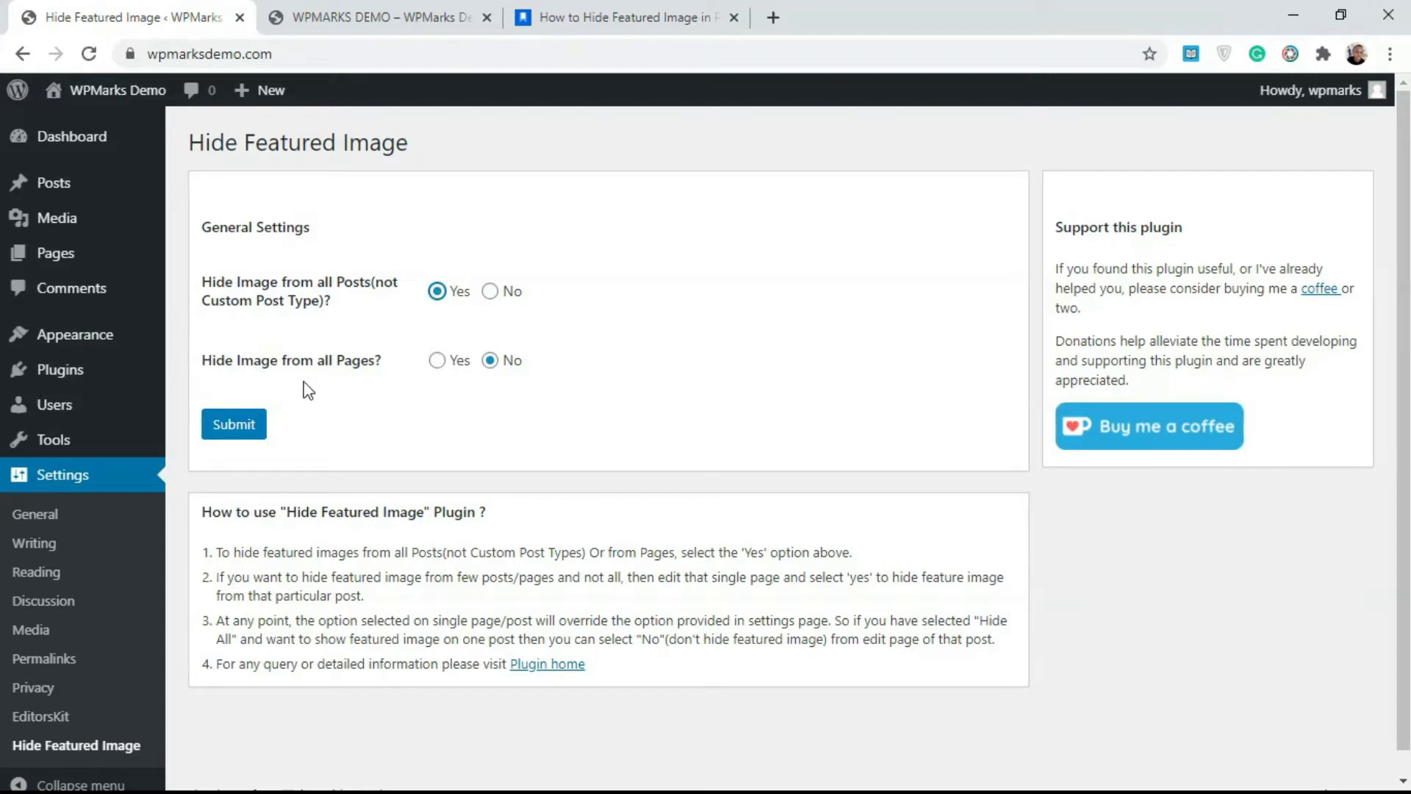
click(247, 426)
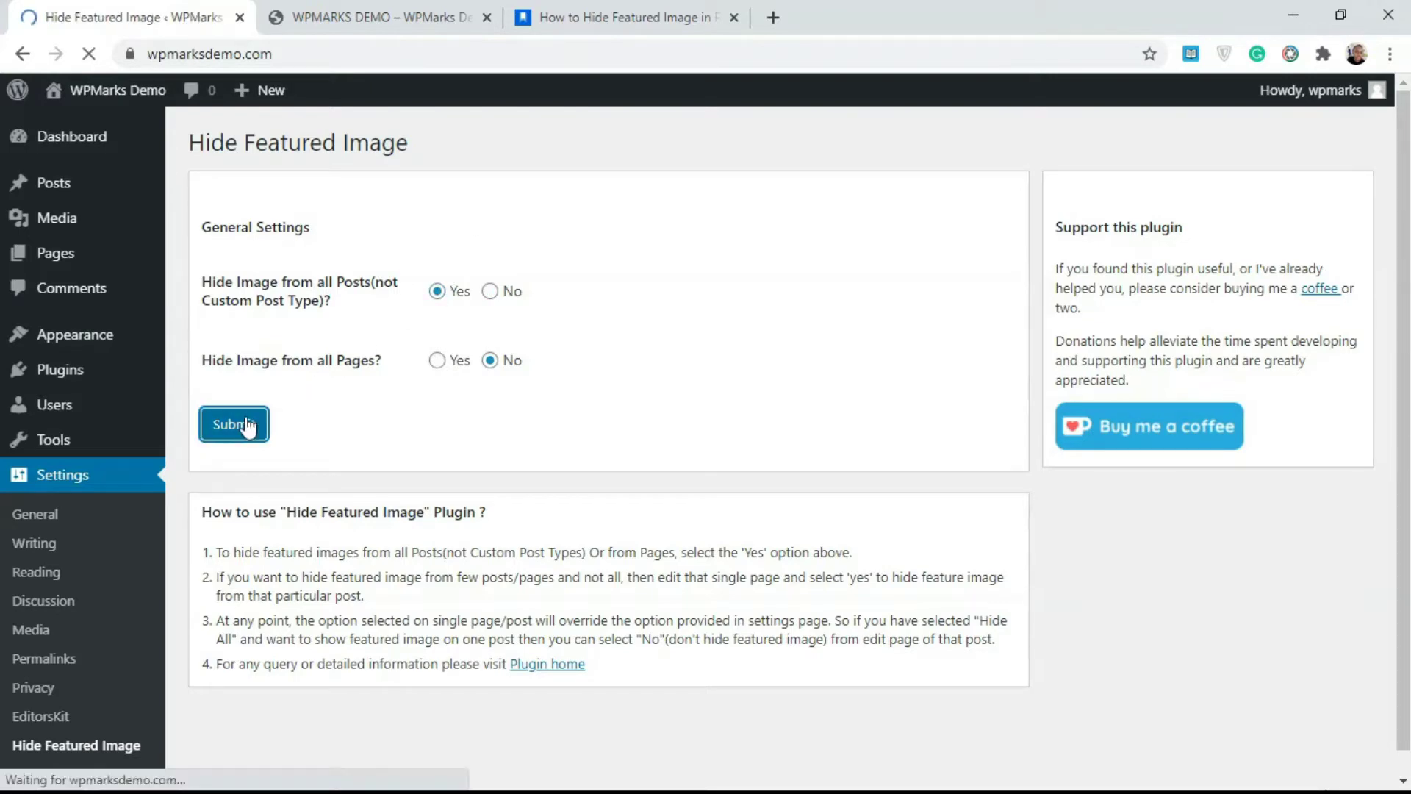
Step: Reload the WPMARKS DEMO post and check whether its featured image is shown, looking through the whole page
click(330, 17)
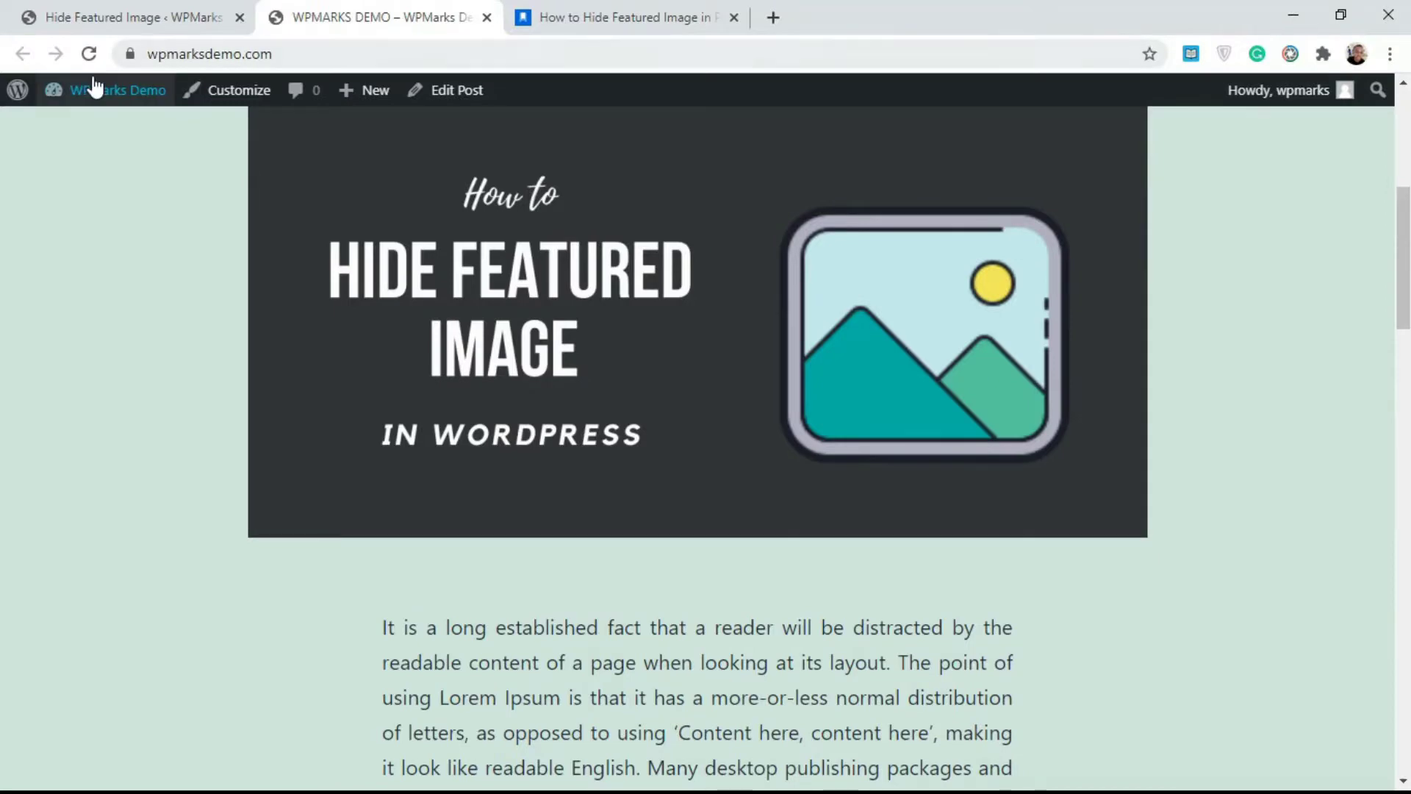
click(86, 57)
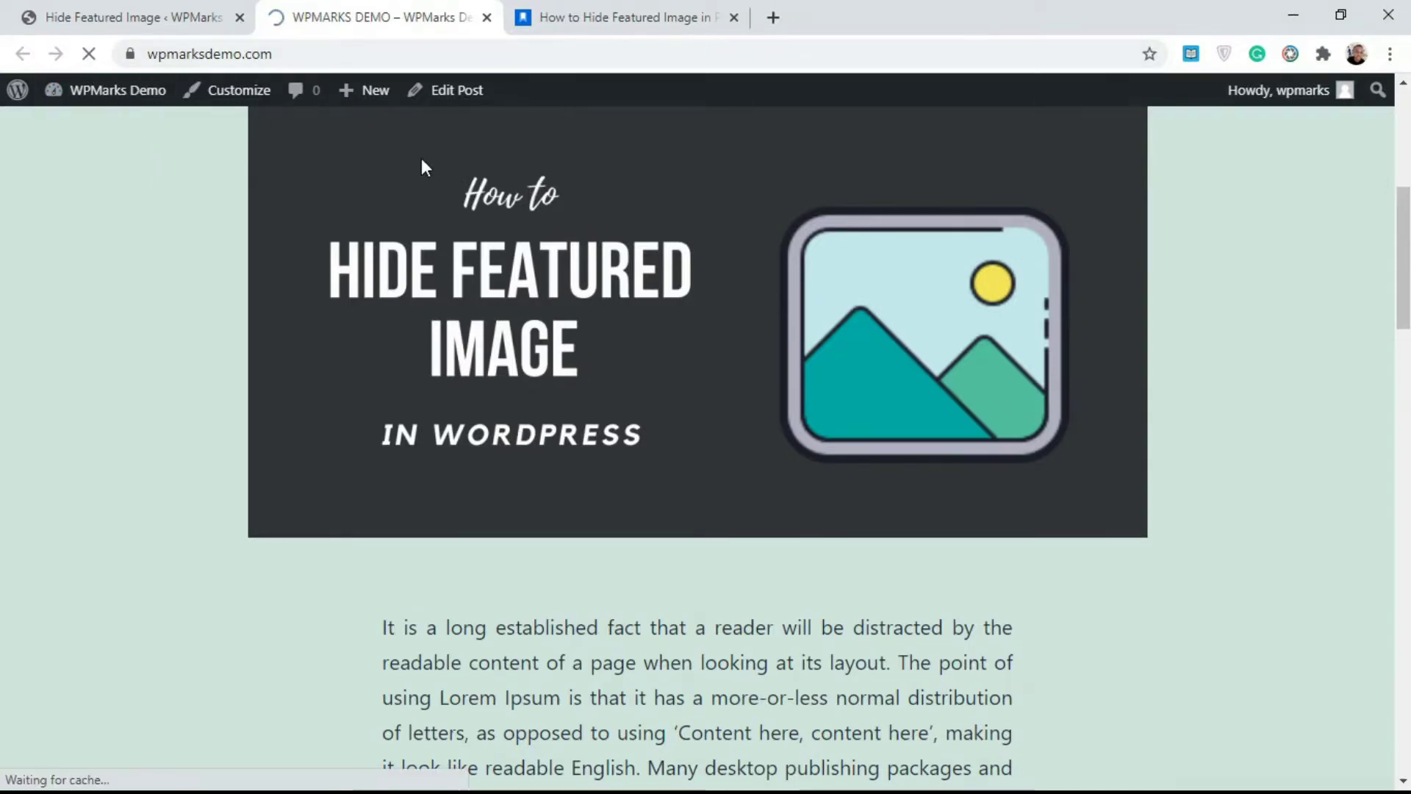
drag(1400, 258, 1401, 221)
scroll(1360, 274, down, 15)
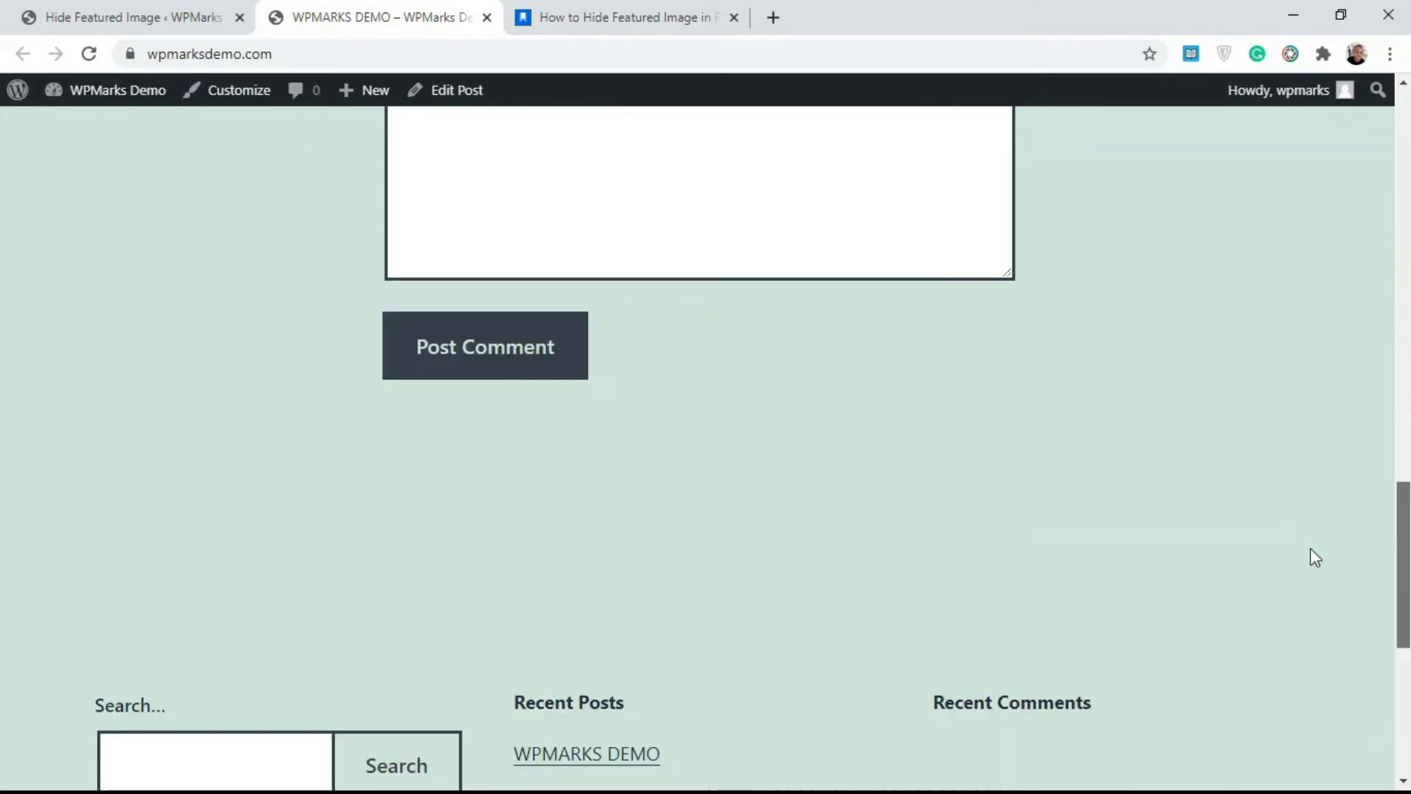
scroll(1311, 544, up, 10)
scroll(1335, 323, up, 3)
scroll(1344, 375, down, 15)
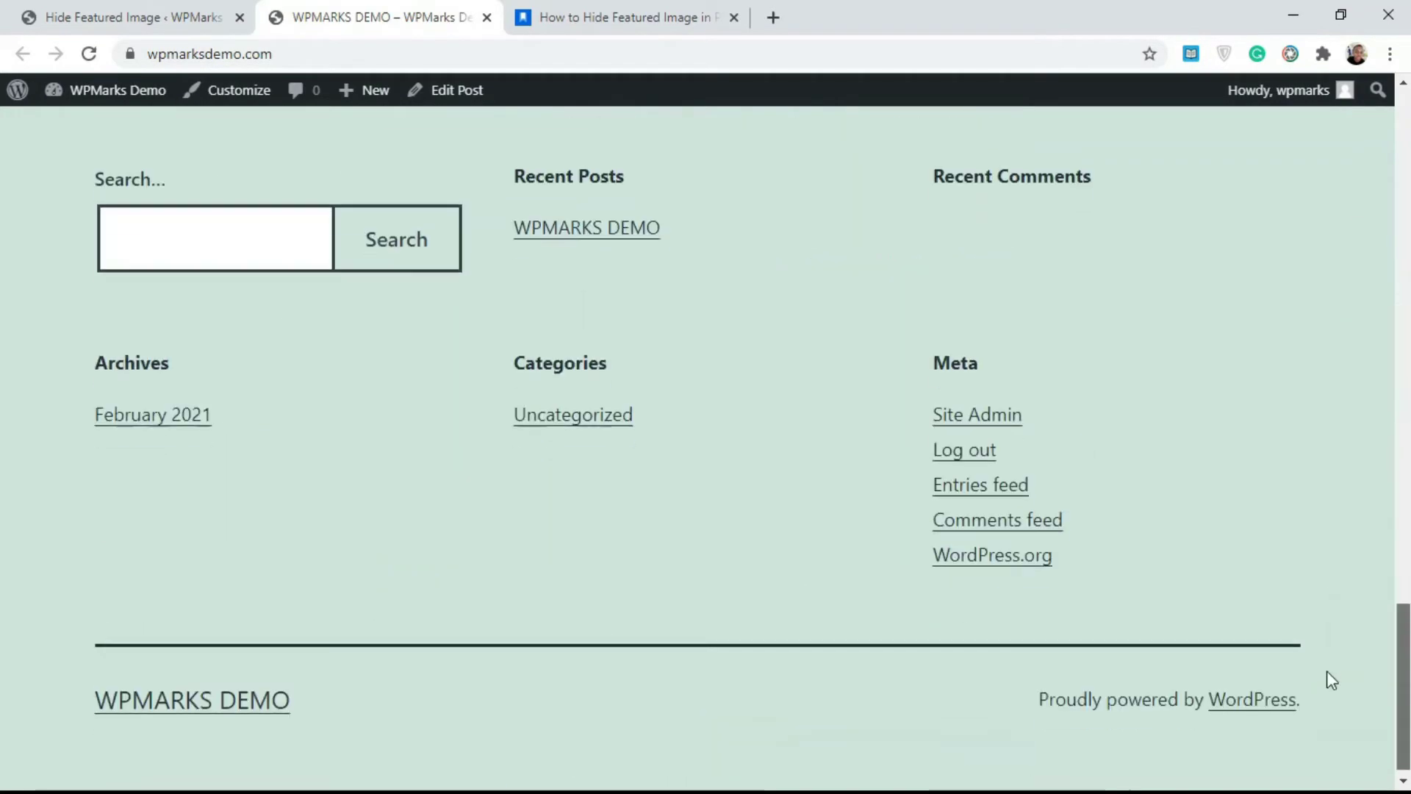
scroll(1327, 665, up, 2)
scroll(1357, 438, up, 15)
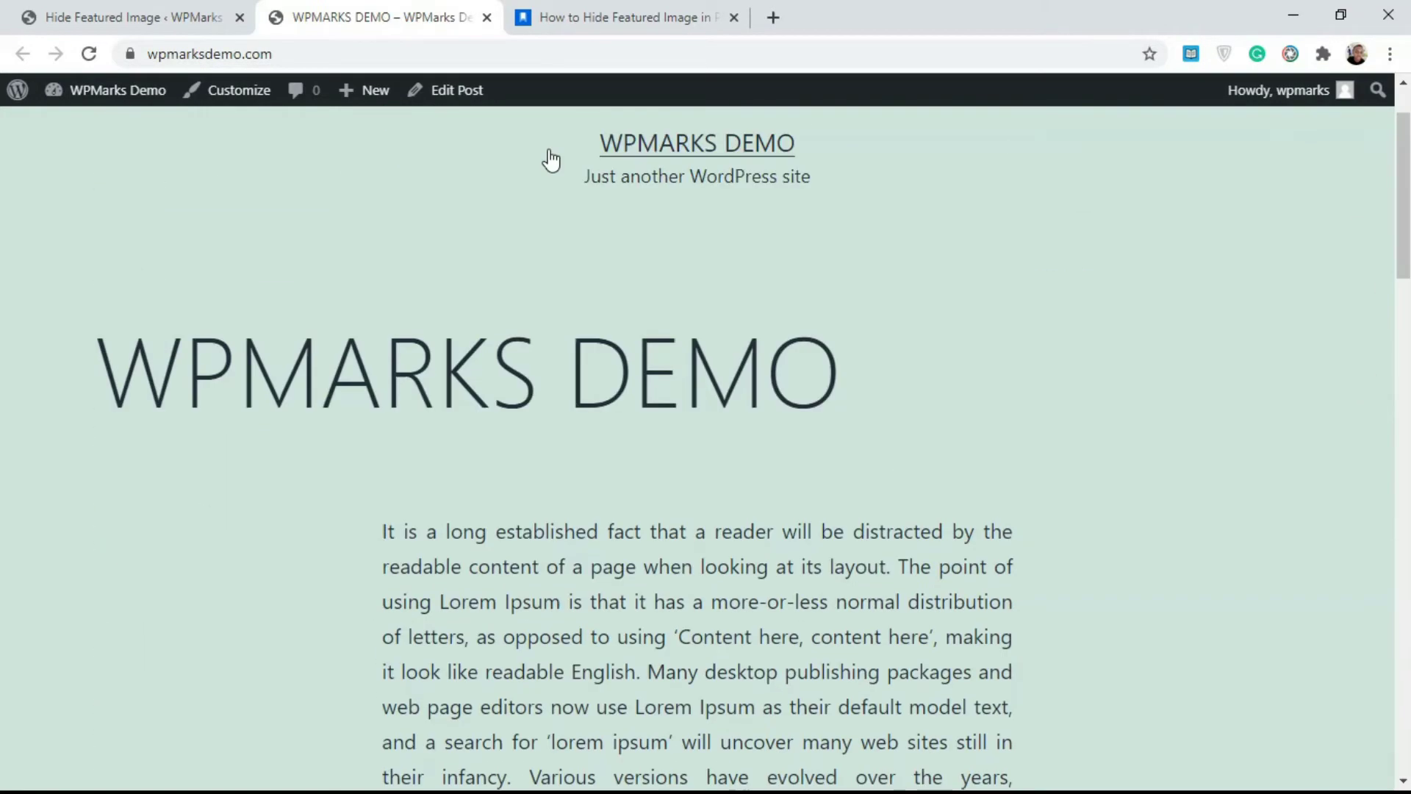
click(204, 9)
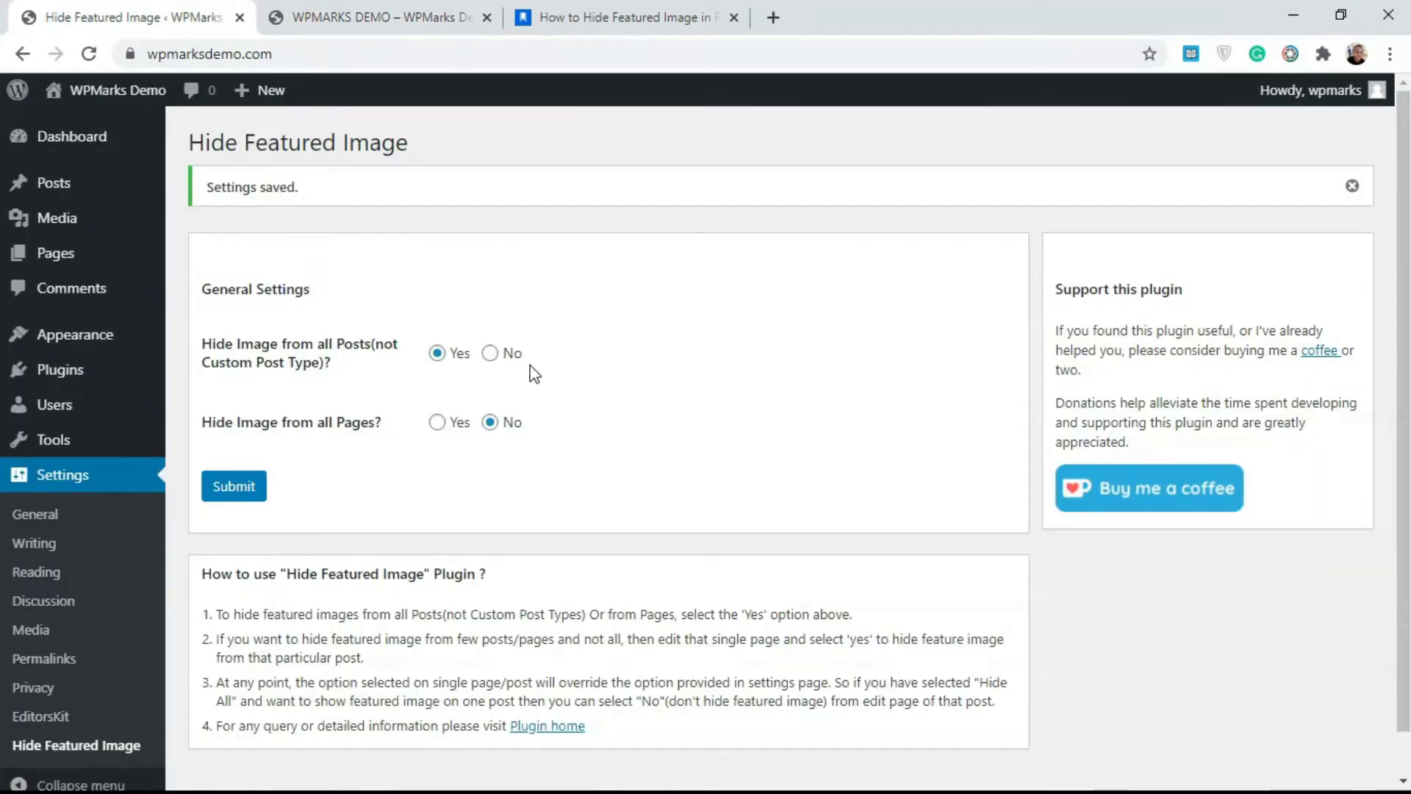
click(338, 13)
Step: Return to the site administration and open the page for adding new plugins
click(128, 12)
scroll(1315, 316, down, 1)
mouse_move(69, 331)
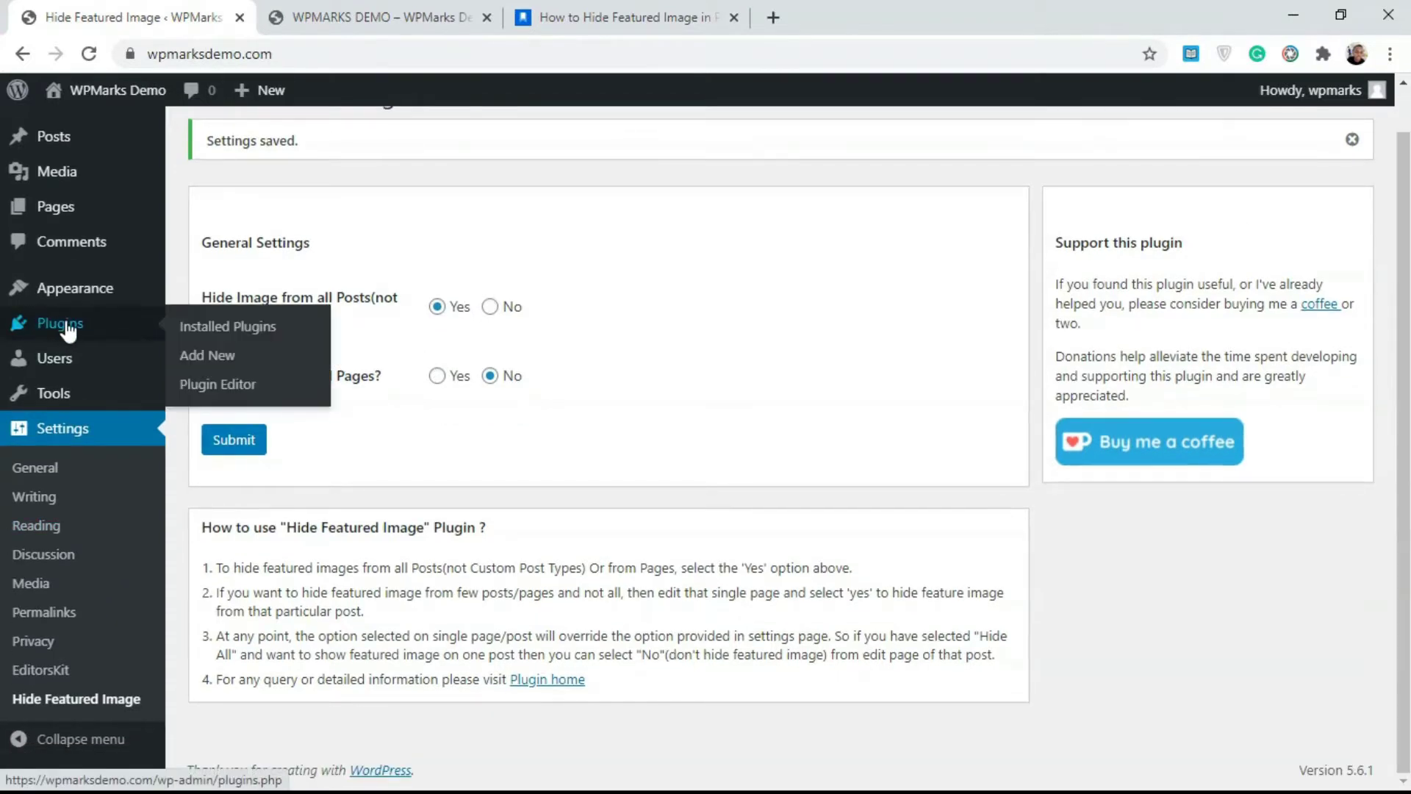
click(215, 354)
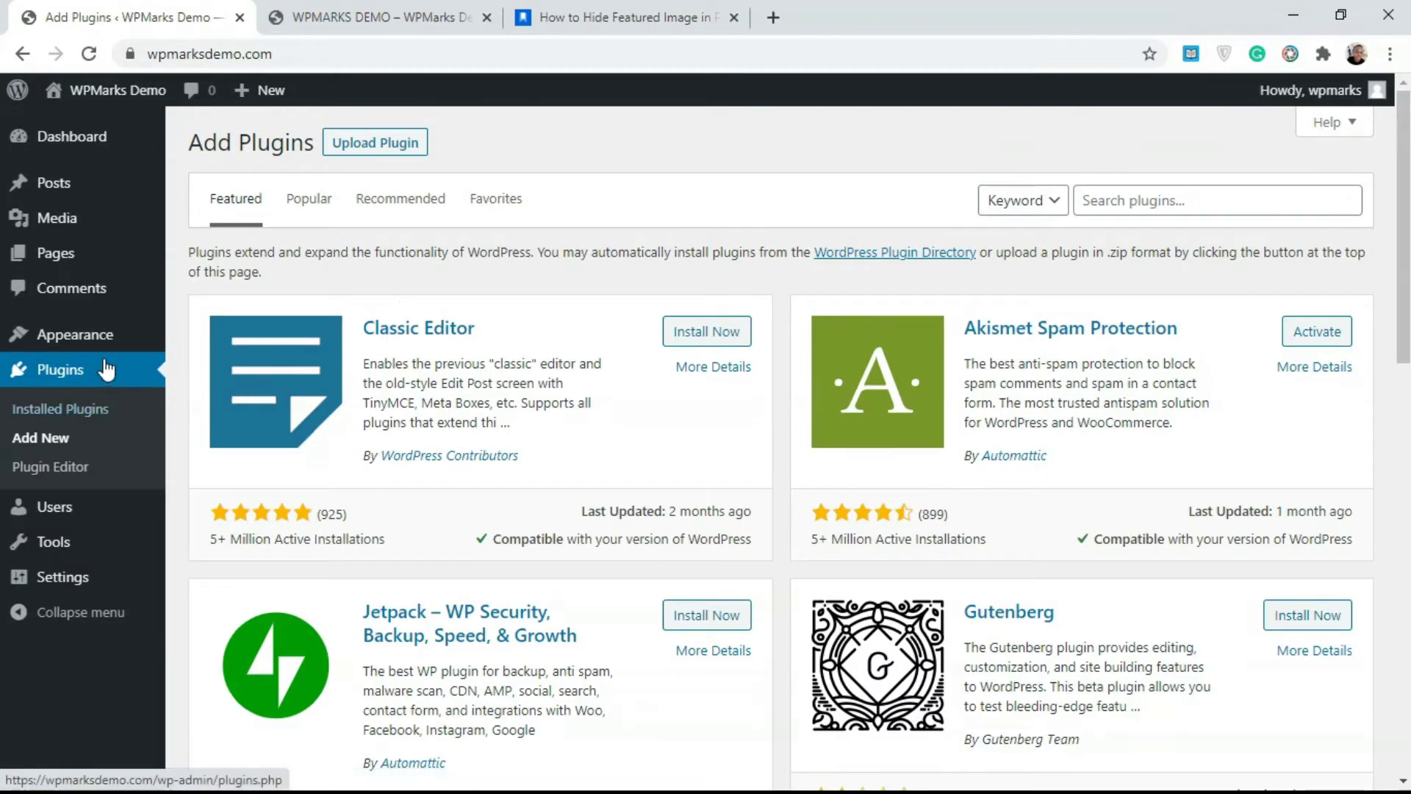
Step: Open the installed plugins list in a separate tab and deactivate the Hide Featured Image plugin
right_click(101, 425)
click(183, 439)
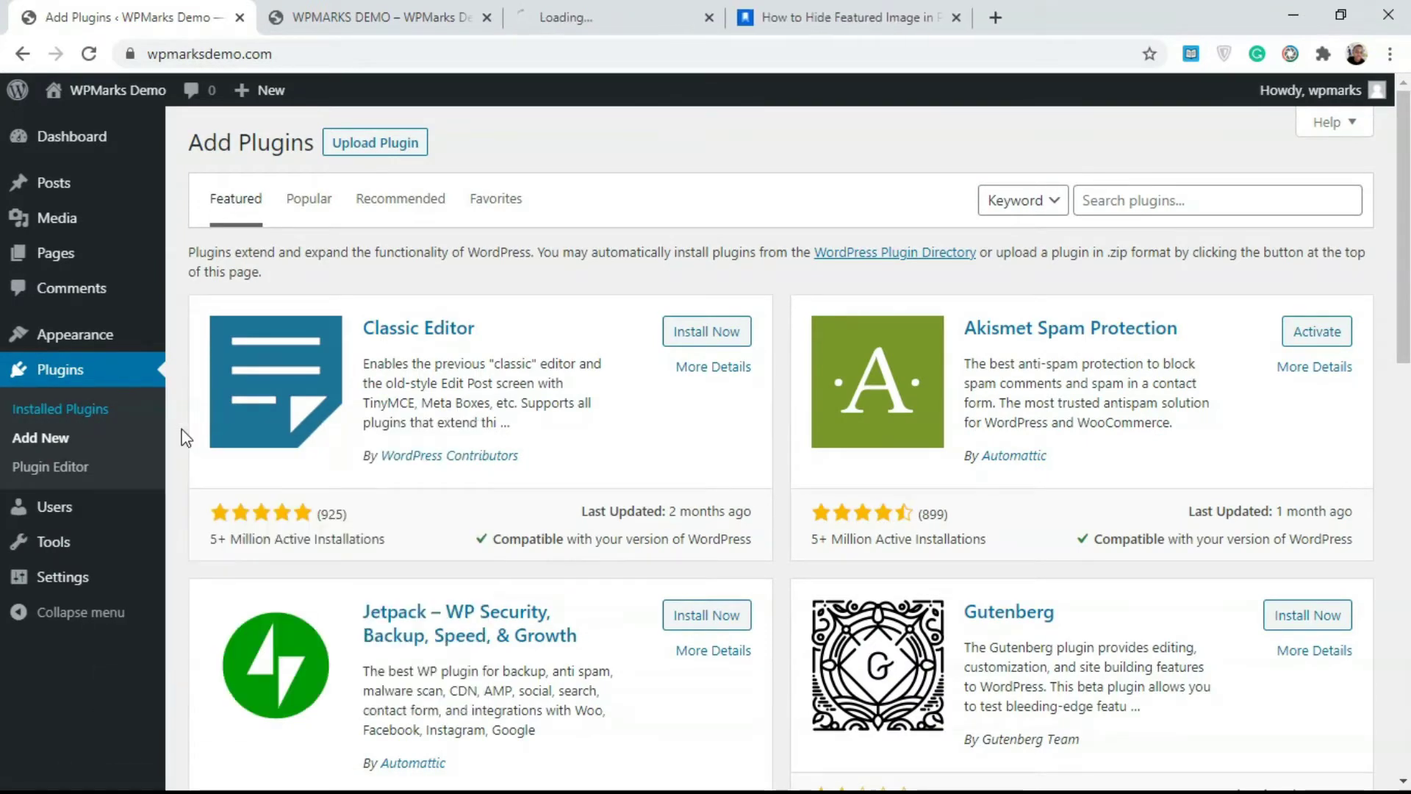
click(514, 14)
drag(448, 2, 431, 7)
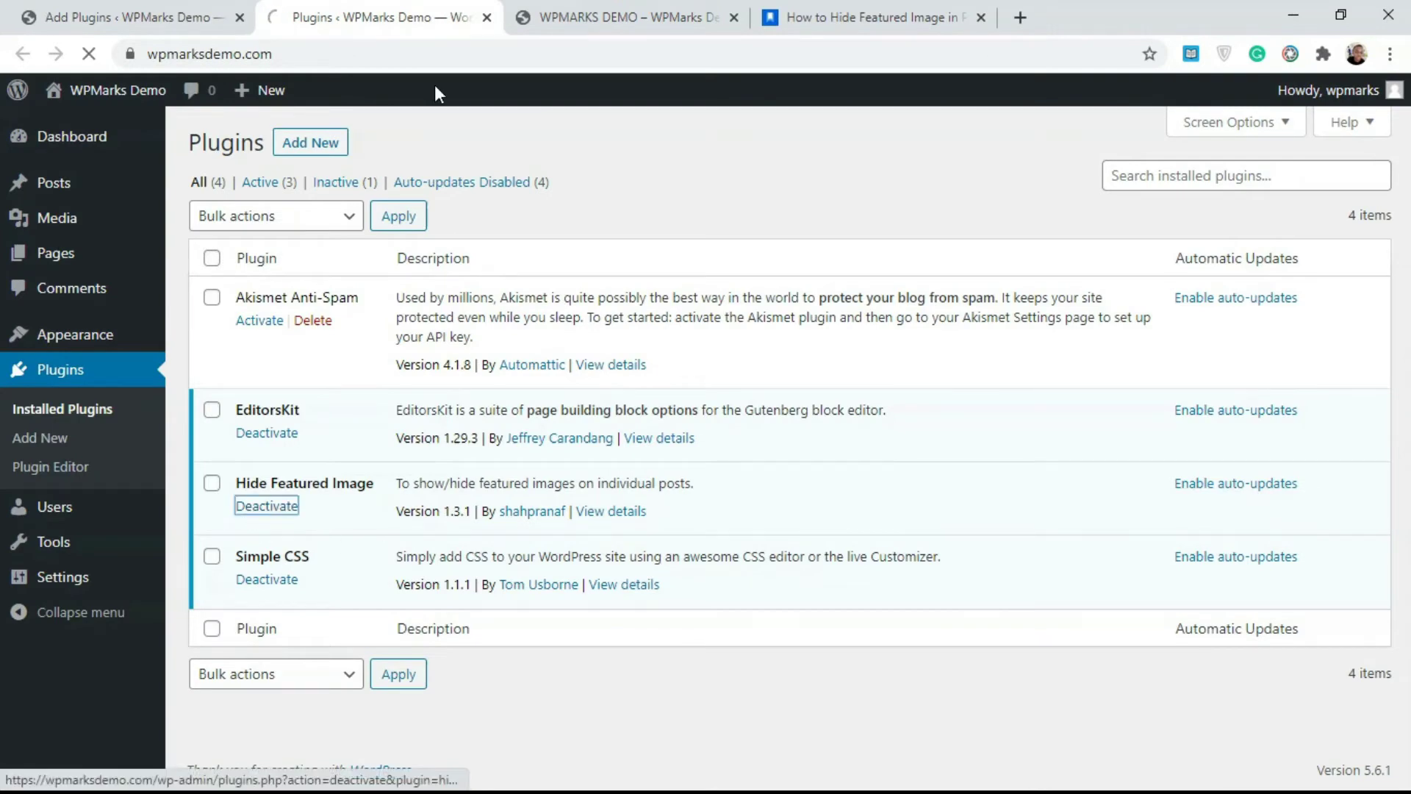
click(261, 508)
Step: Search the plugins to add for "Hide Featured Image", then install and activate "Conditionally display featured image on singular posts and pages"
key(ctrl+Page_Up)
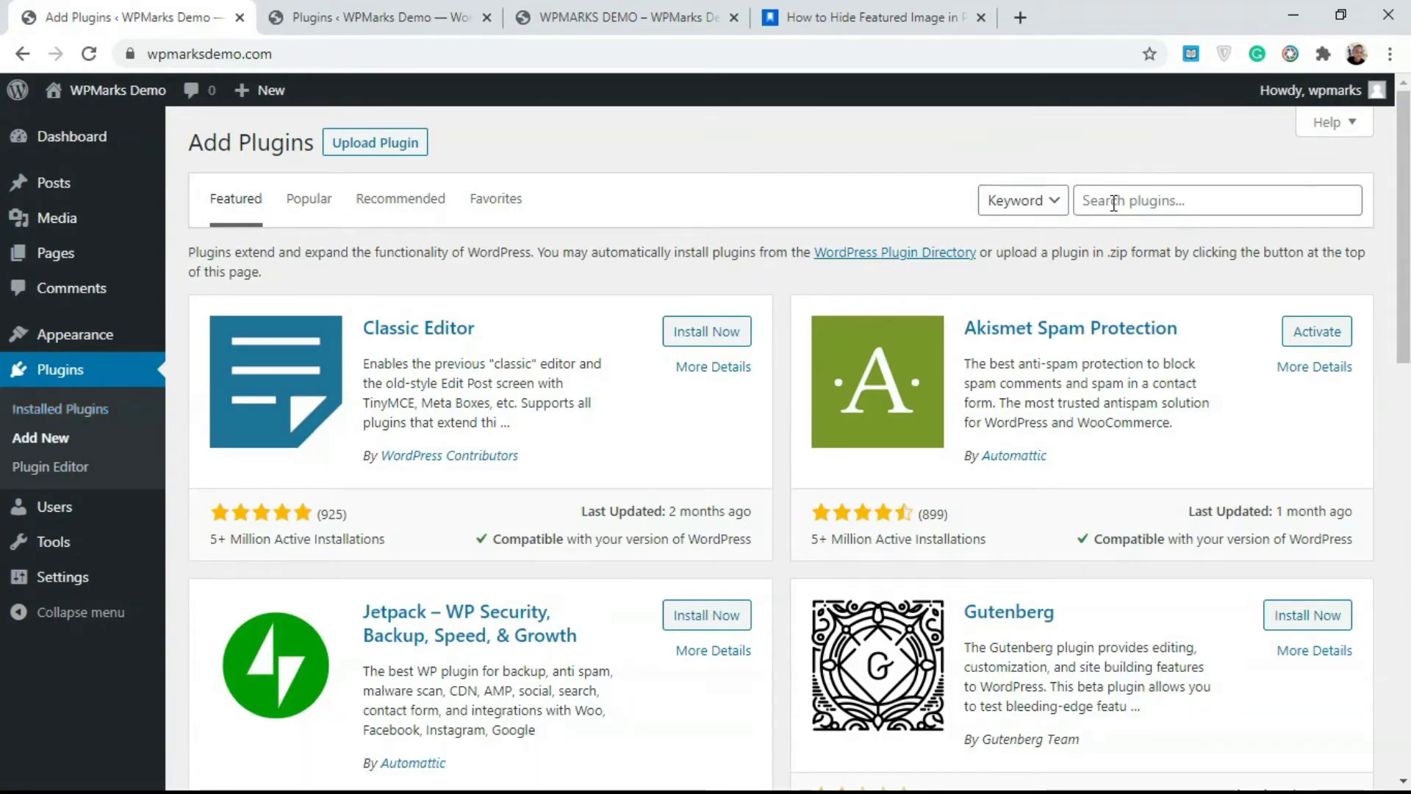
click(1114, 203)
text(Hide Featured Image)
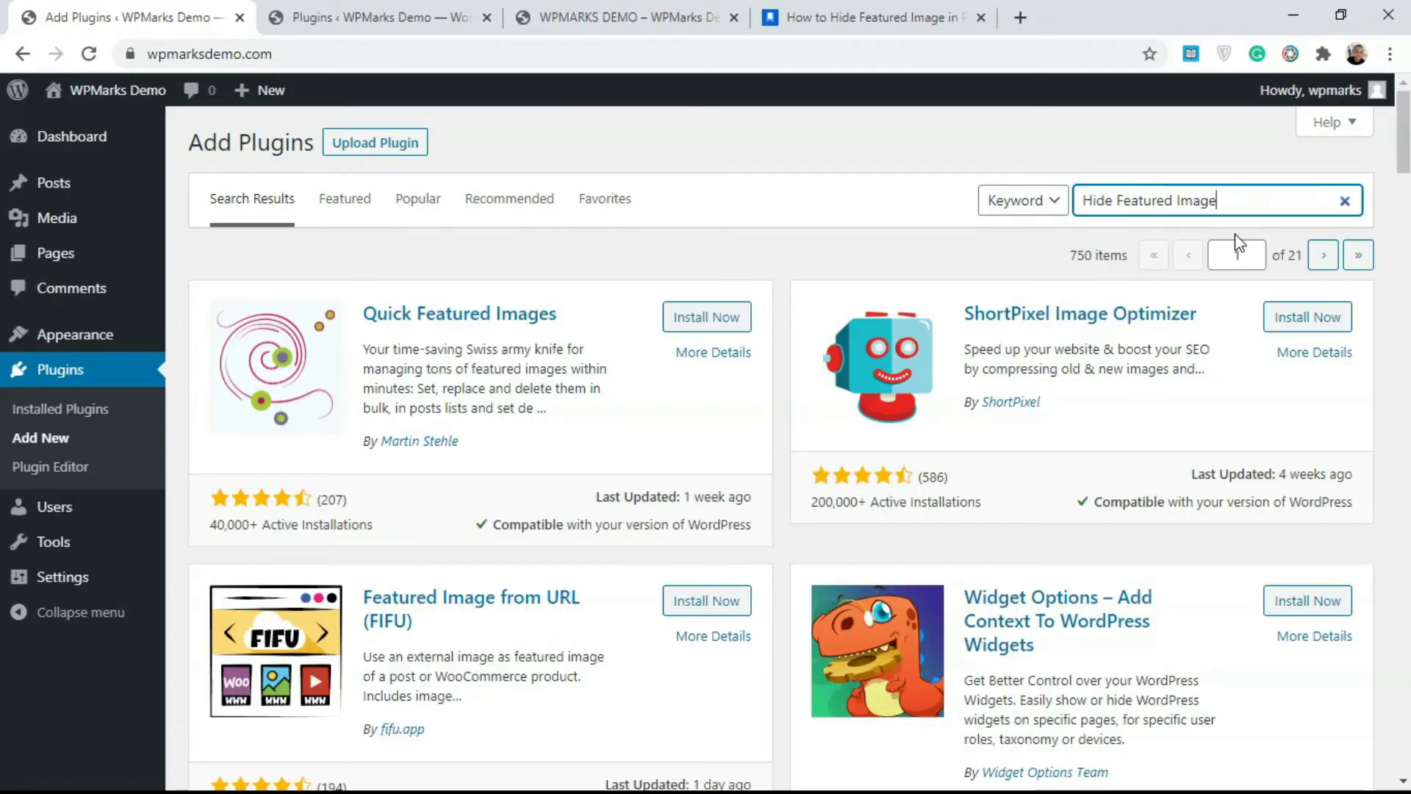
drag(1404, 171, 1407, 247)
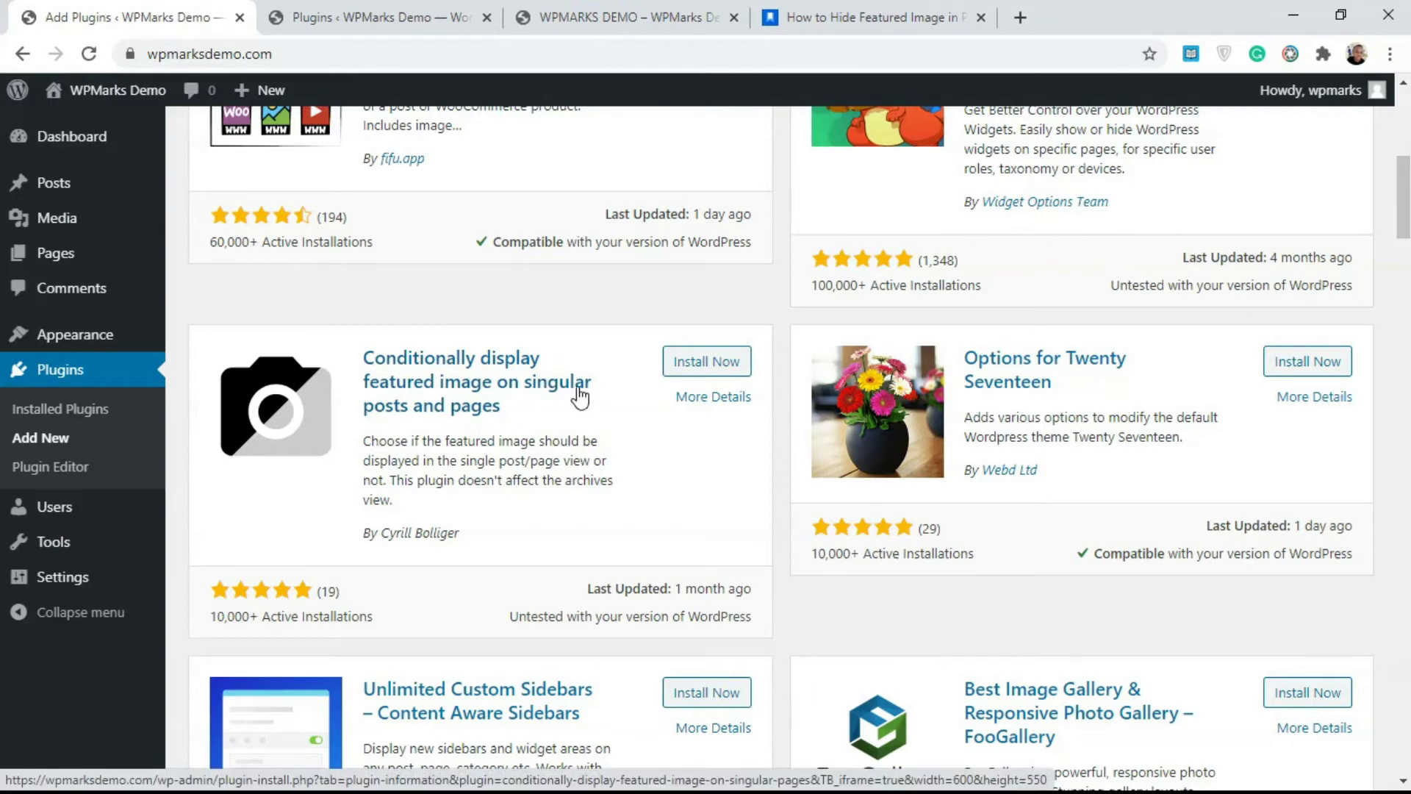
click(692, 366)
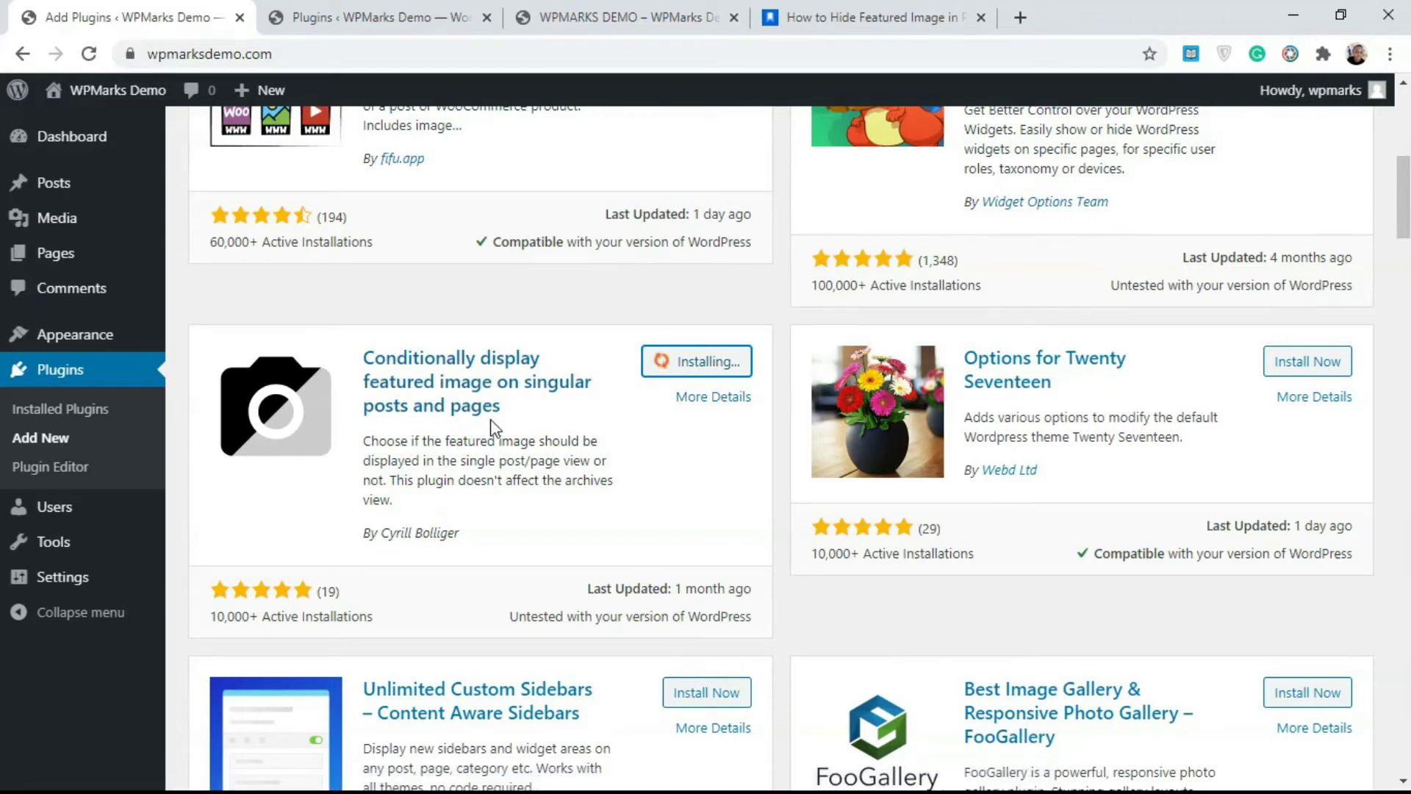
drag(604, 13, 382, 9)
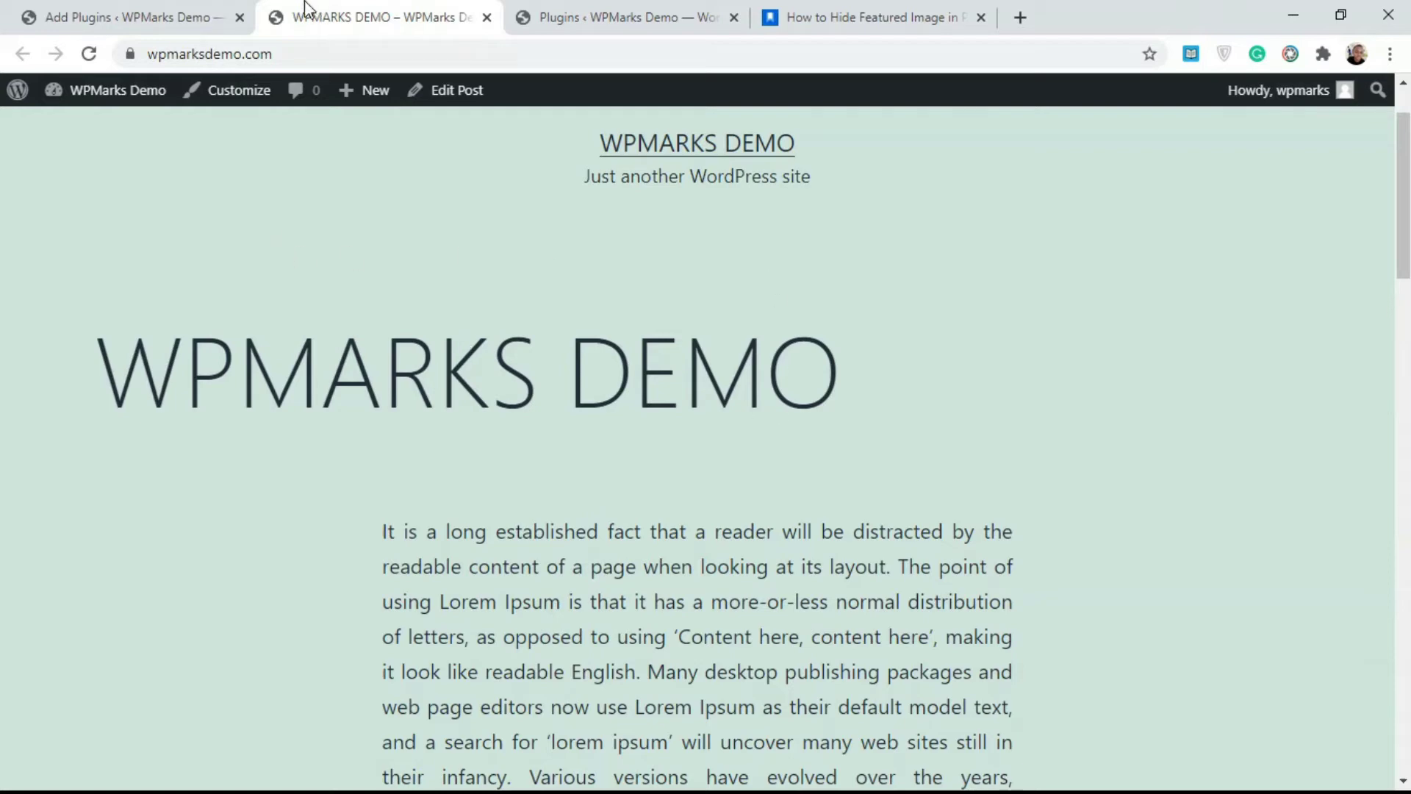
click(139, 10)
click(717, 360)
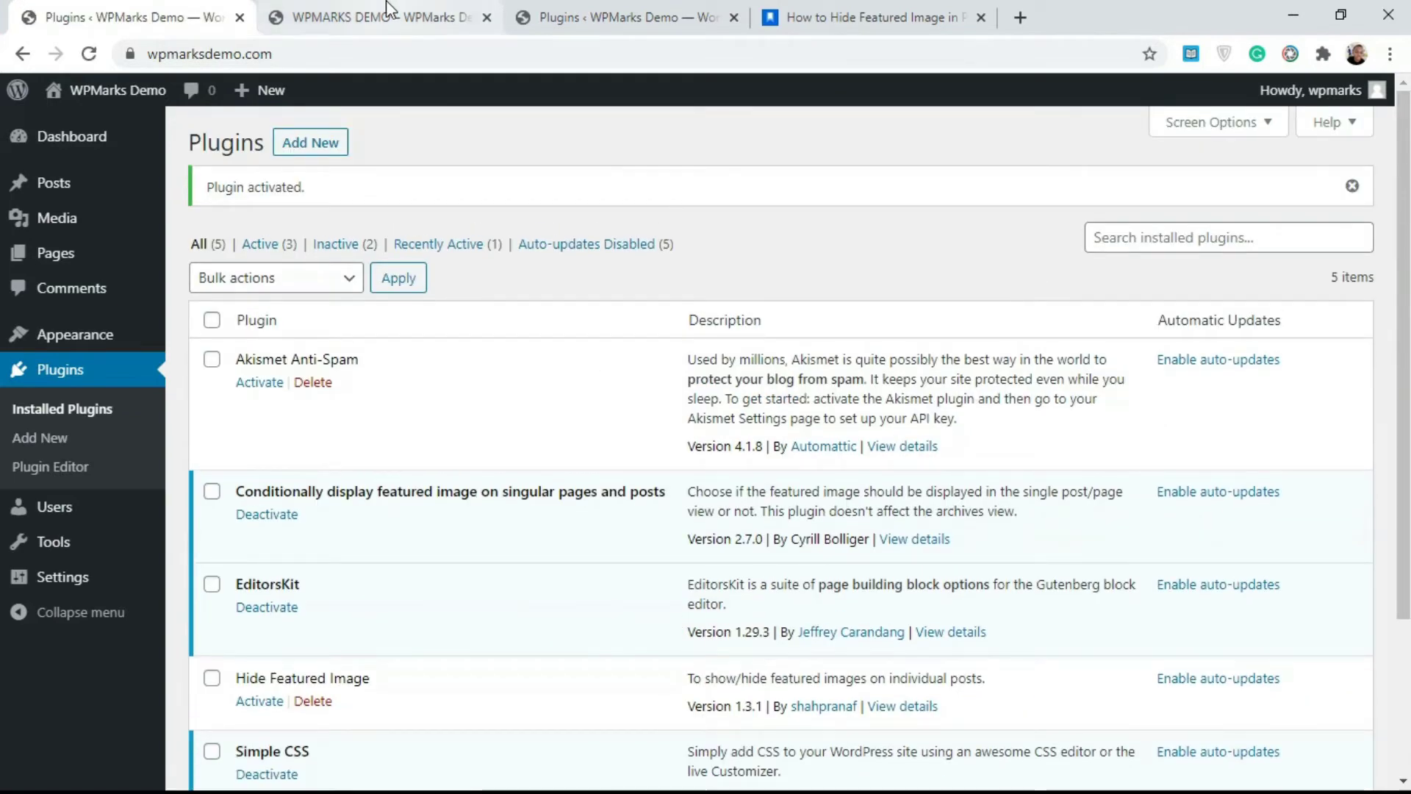
Step: Reload the WPMARKS DEMO post with the new plugin active and examine its featured image
click(397, 17)
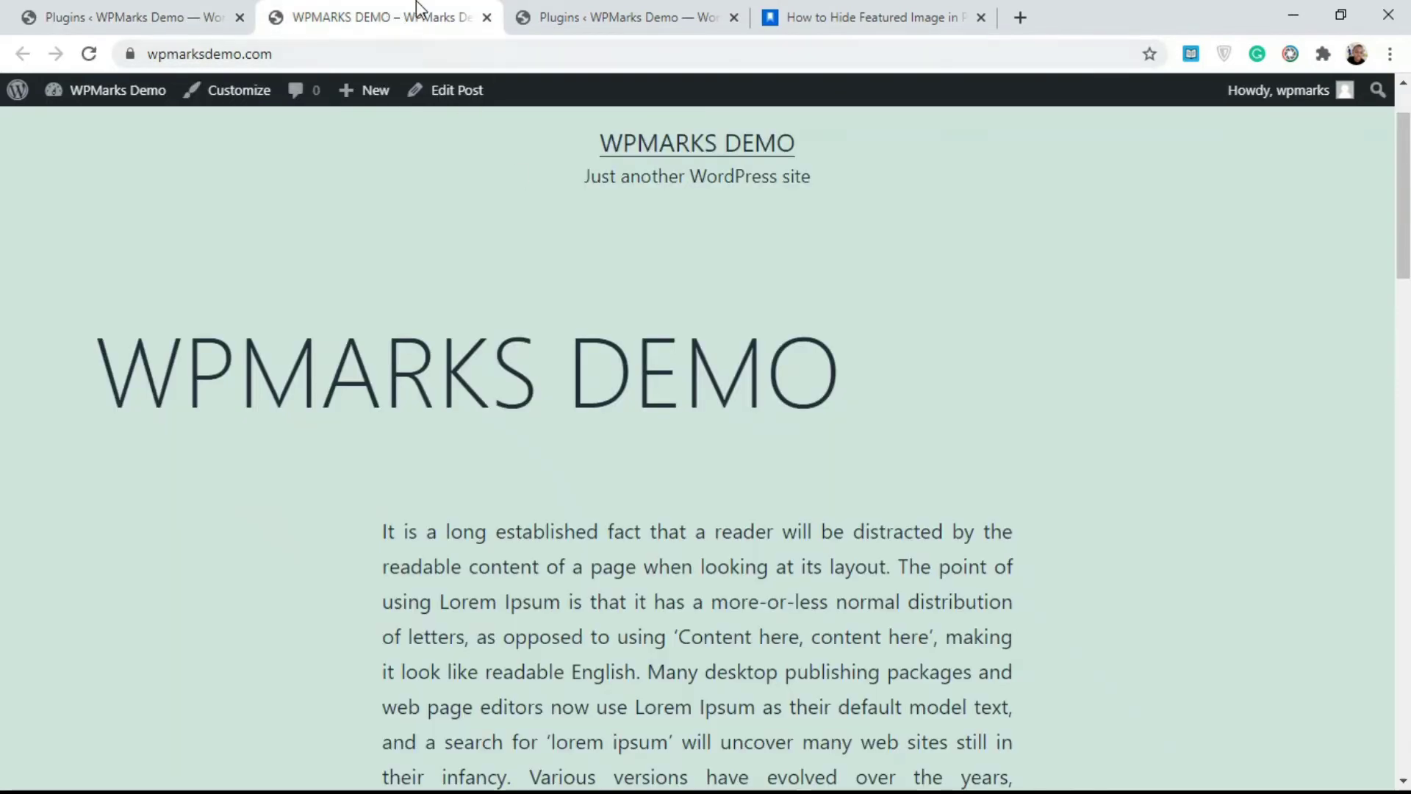
click(133, 17)
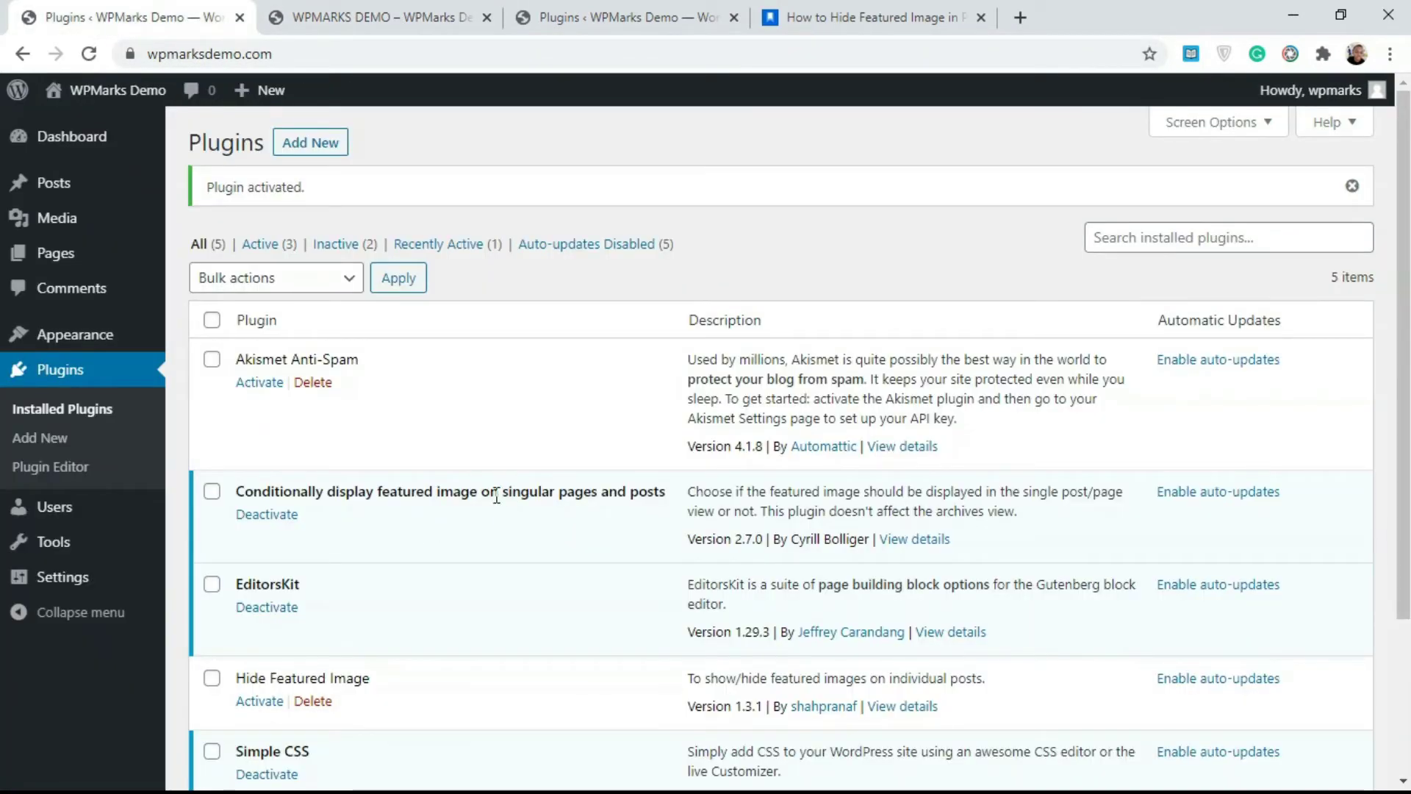
click(371, 19)
click(85, 58)
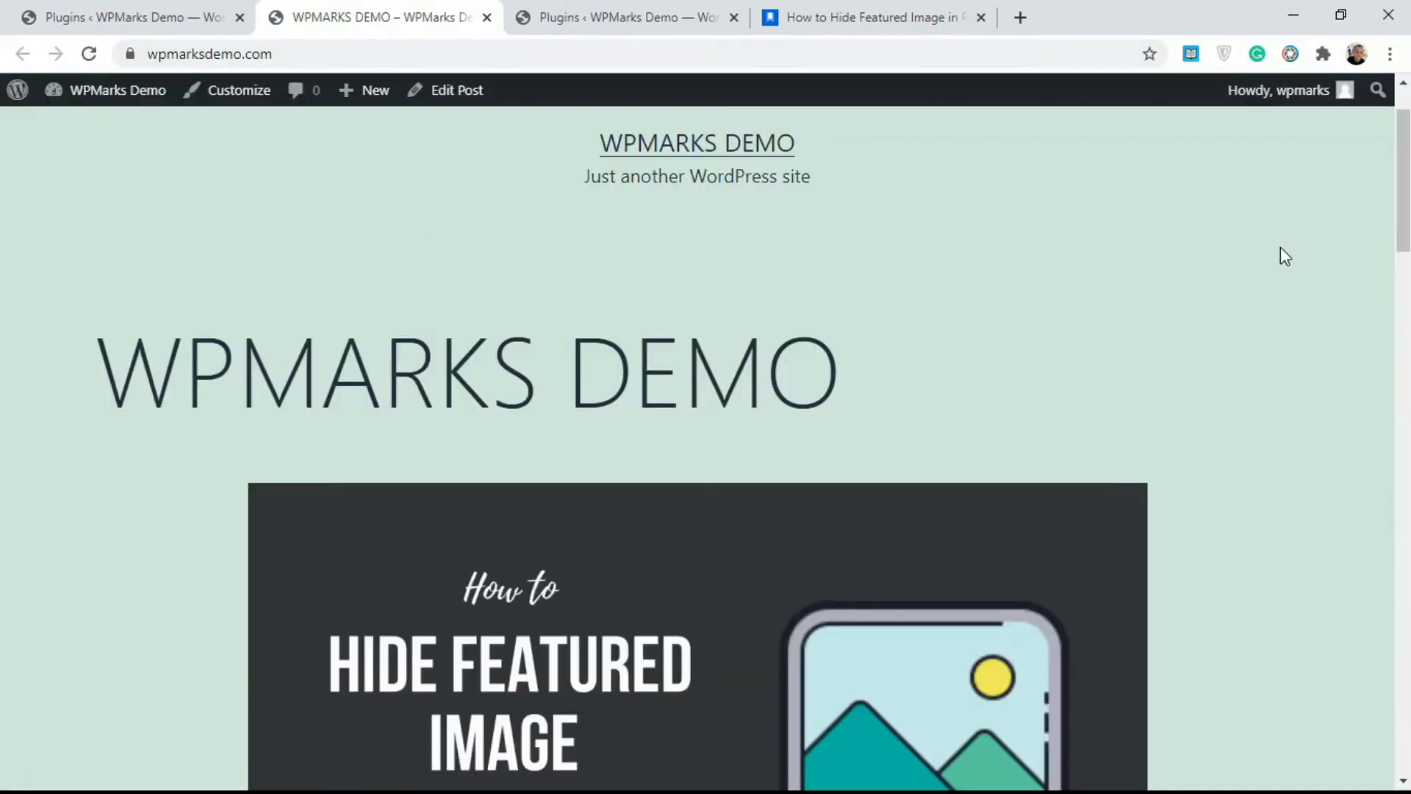
scroll(772, 485, down, 3)
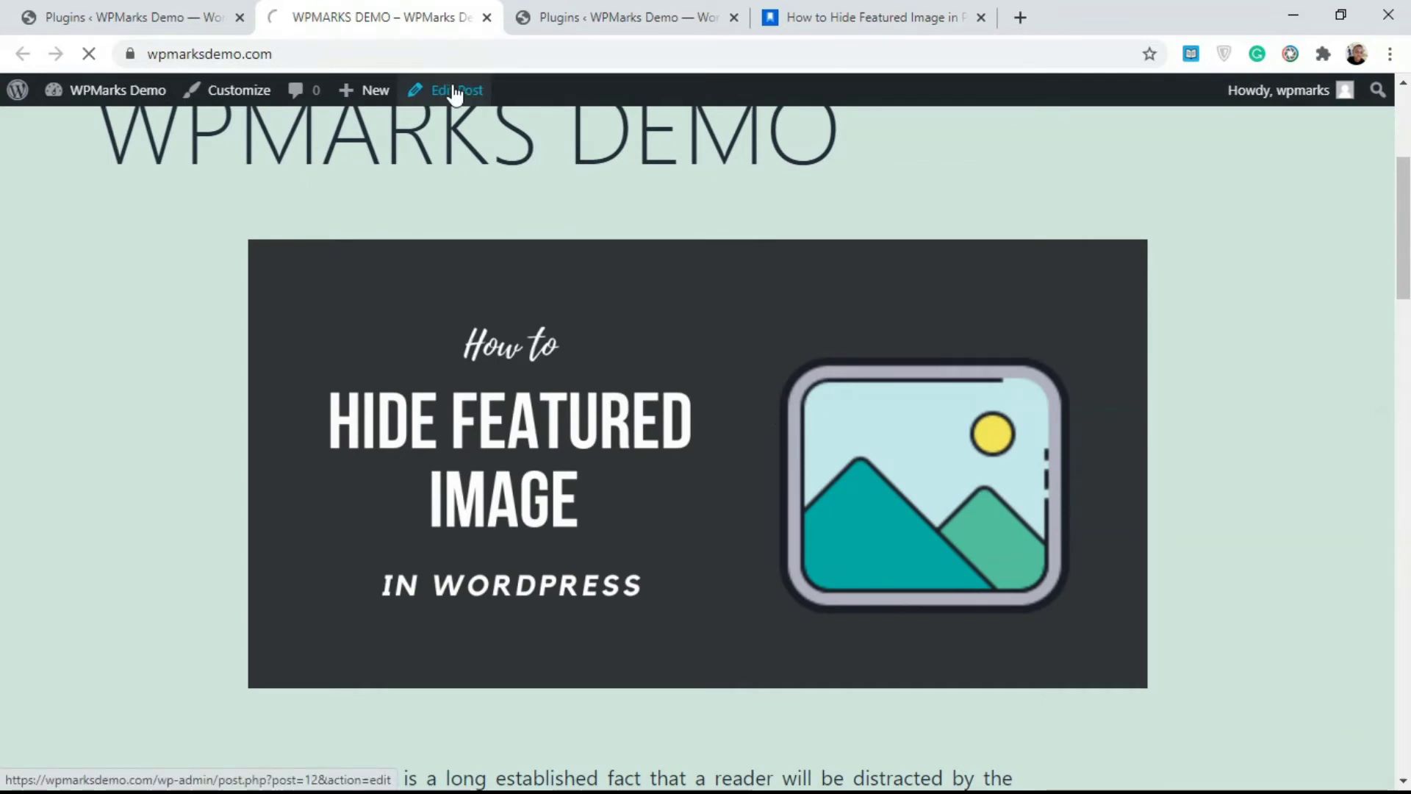
Step: Open the WPMARKS DEMO post for editing and enable "Display featured image in post lists only, hide on singular views" for its featured image
click(147, 16)
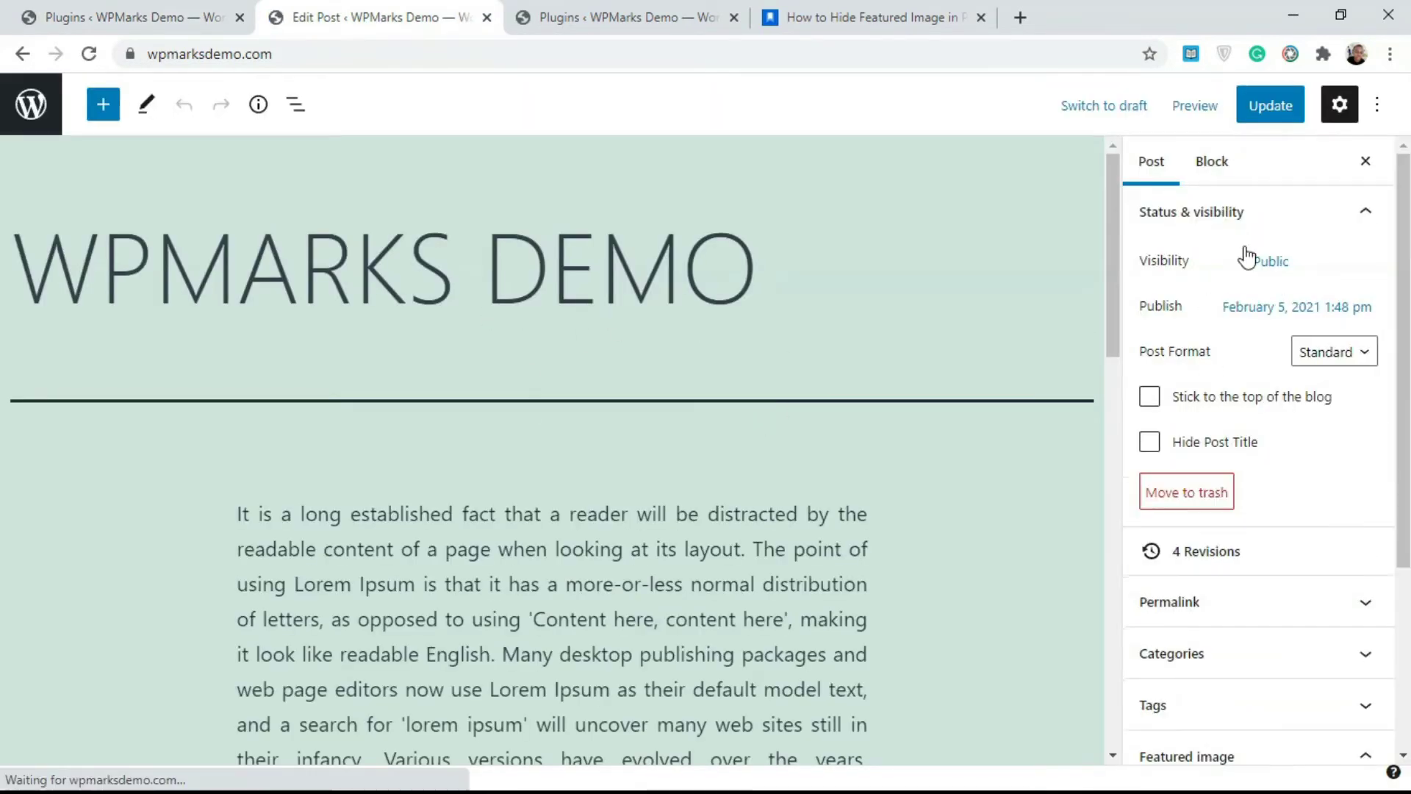
click(1352, 225)
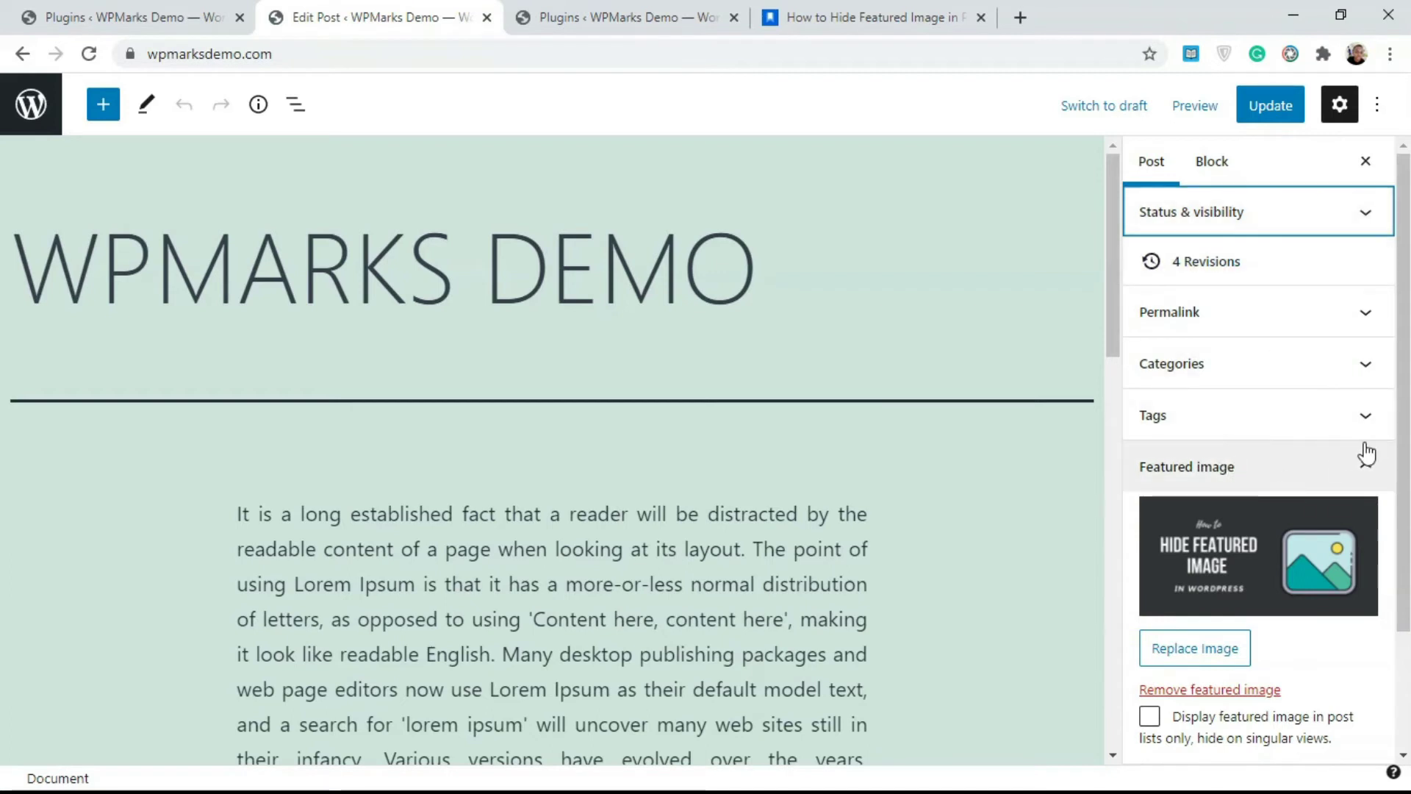
scroll(1374, 500, down, 2)
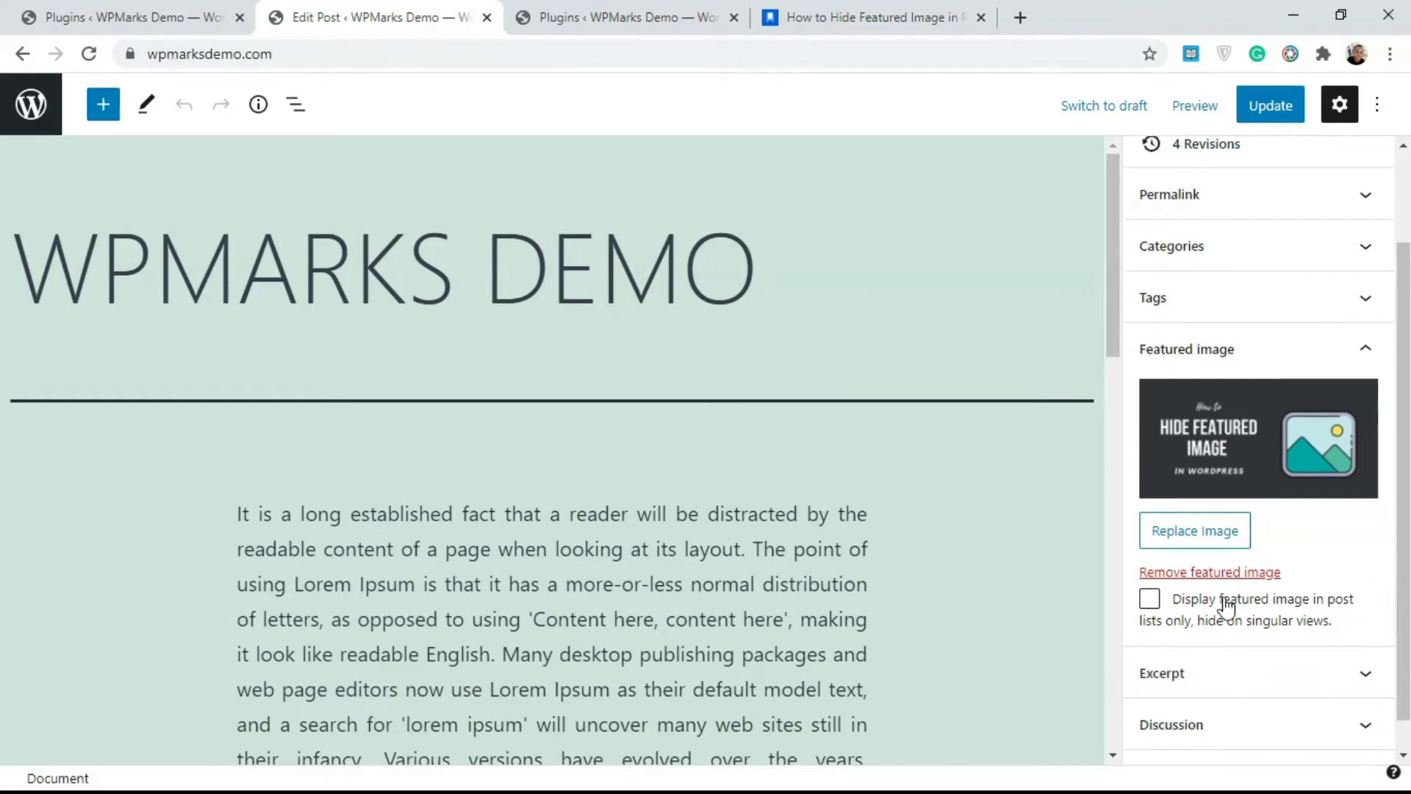
click(1150, 601)
Step: View the WPMarks article "How to Hide Featured Image in Post WordPress" and return to the post editor
click(618, 9)
click(915, 11)
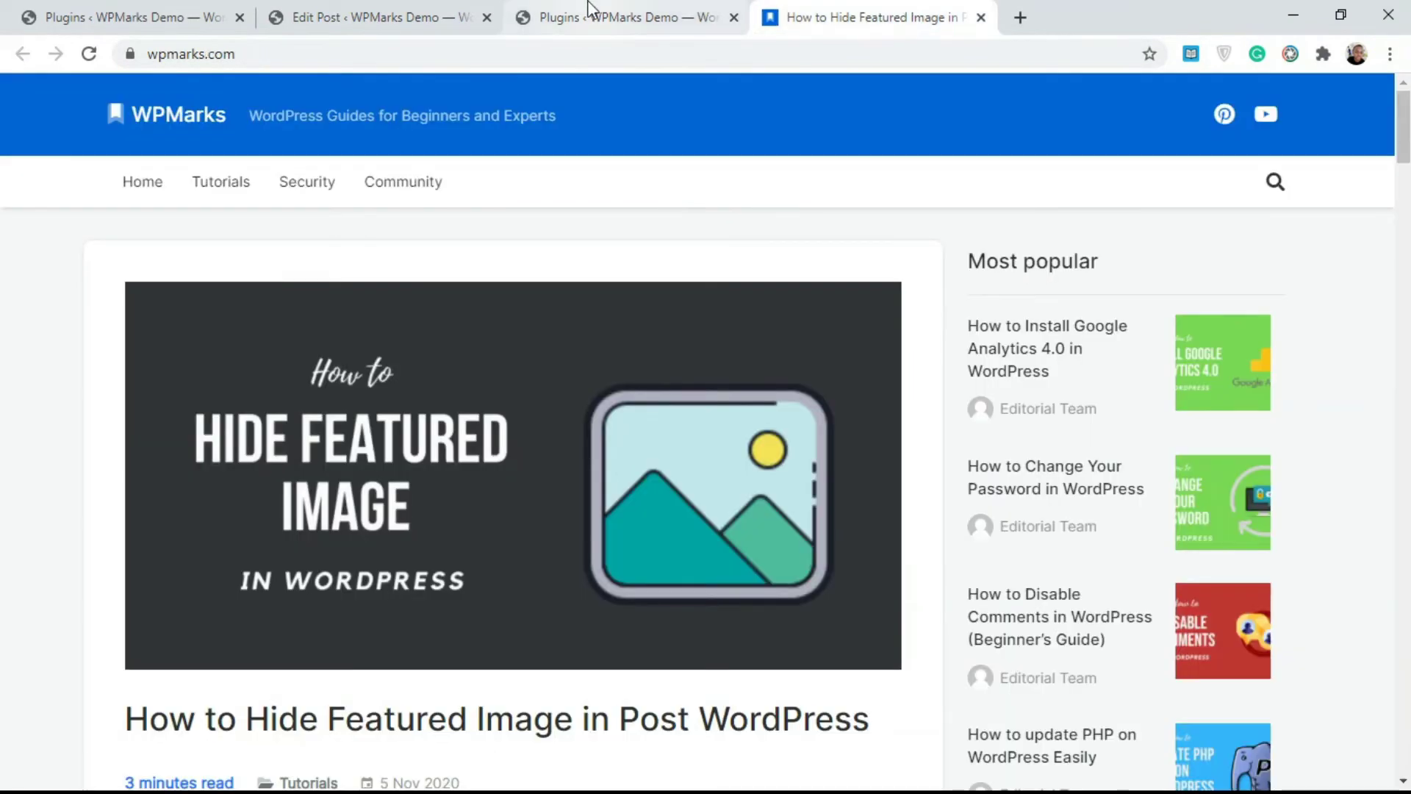
click(372, 12)
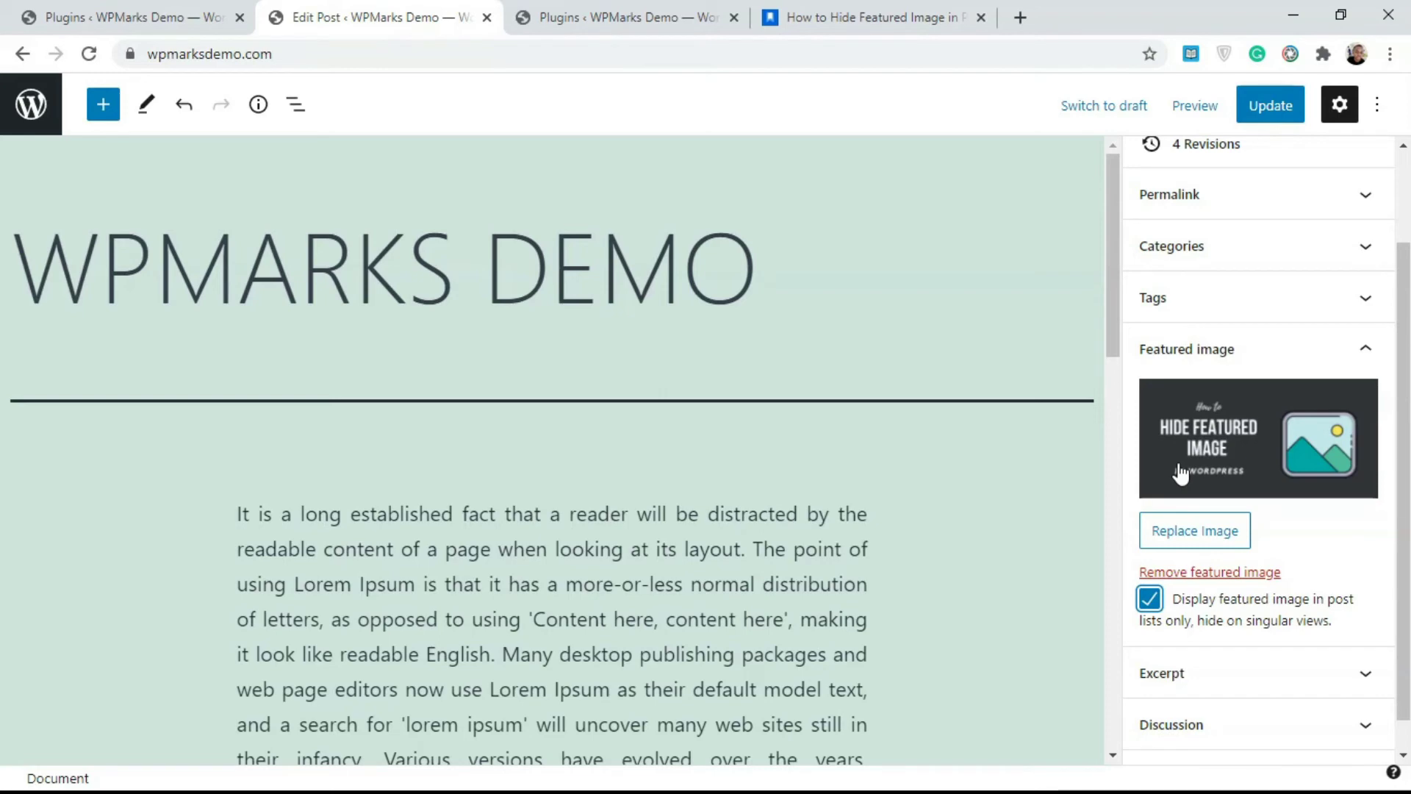
Step: Update the WPMARKS DEMO post and leave the editor to check the featured image on the published post
click(1261, 118)
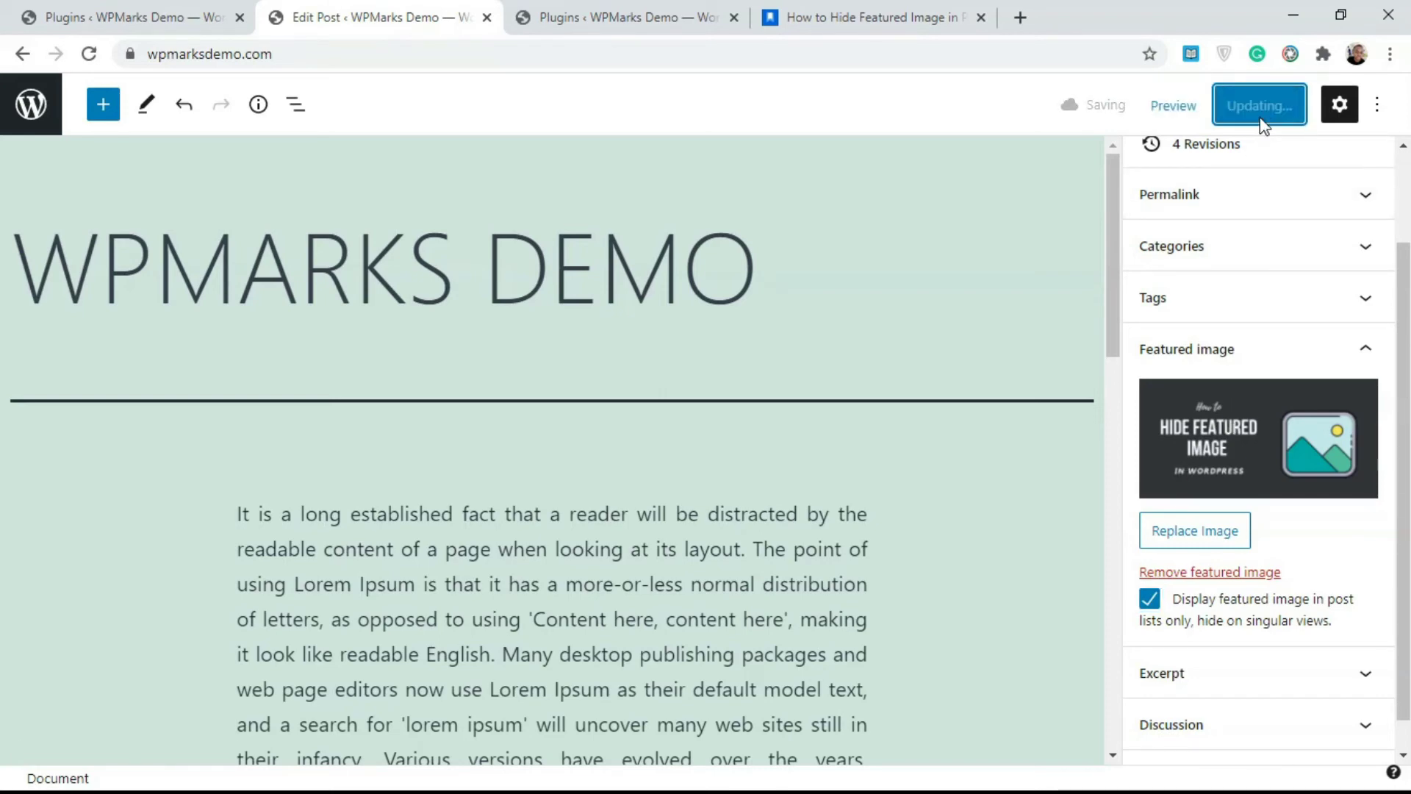
click(193, 720)
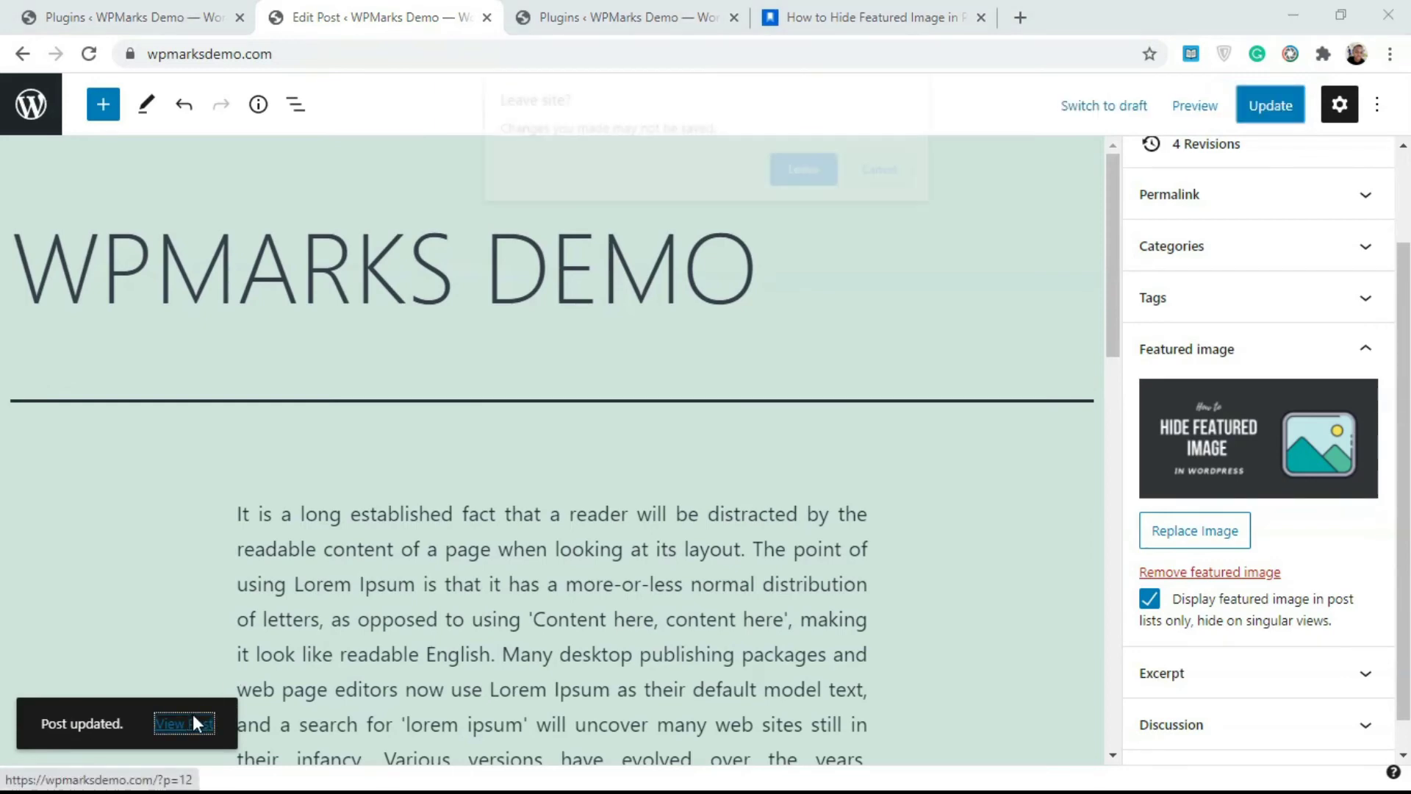
click(797, 179)
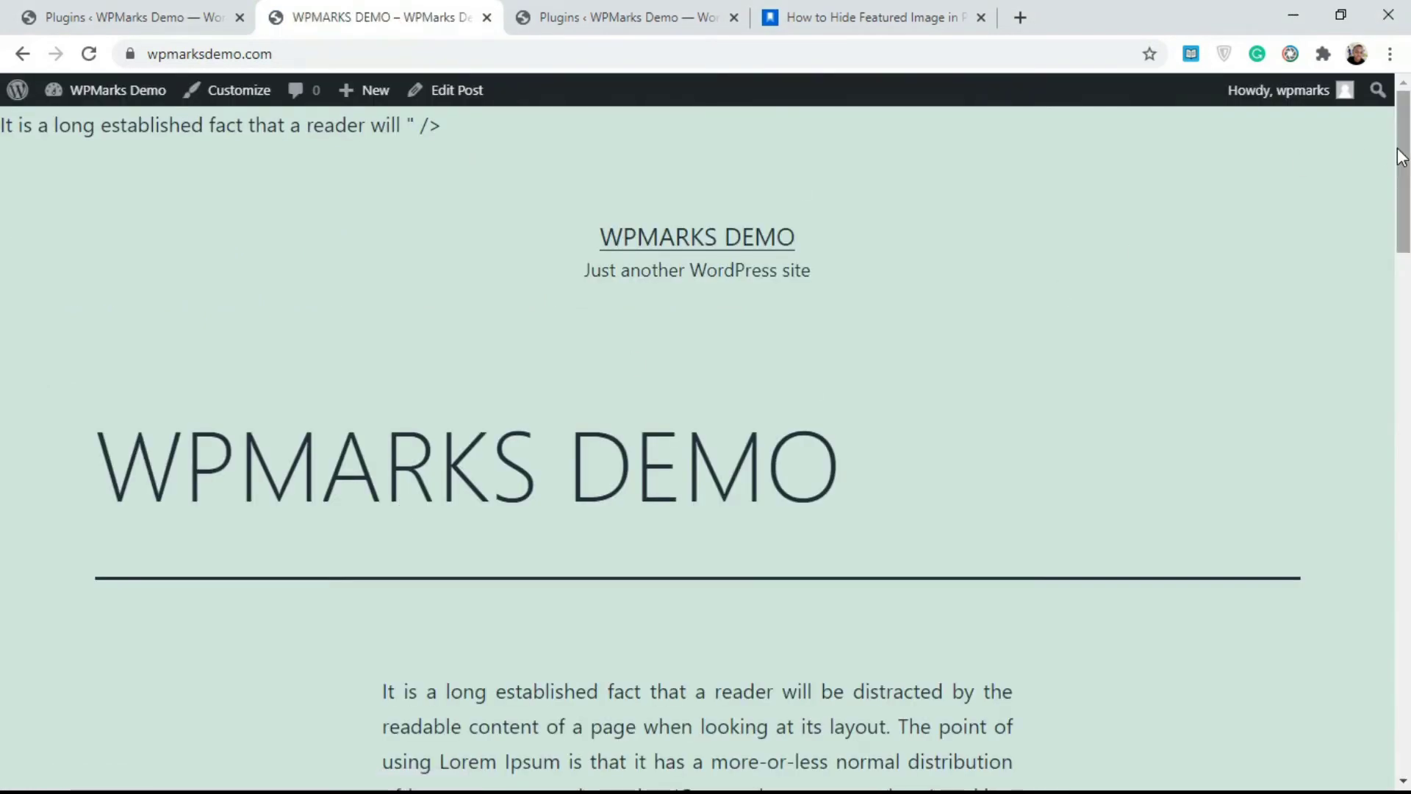
scroll(1402, 177, down, 1)
scroll(1003, 130, down, 5)
scroll(1003, 130, up, 6)
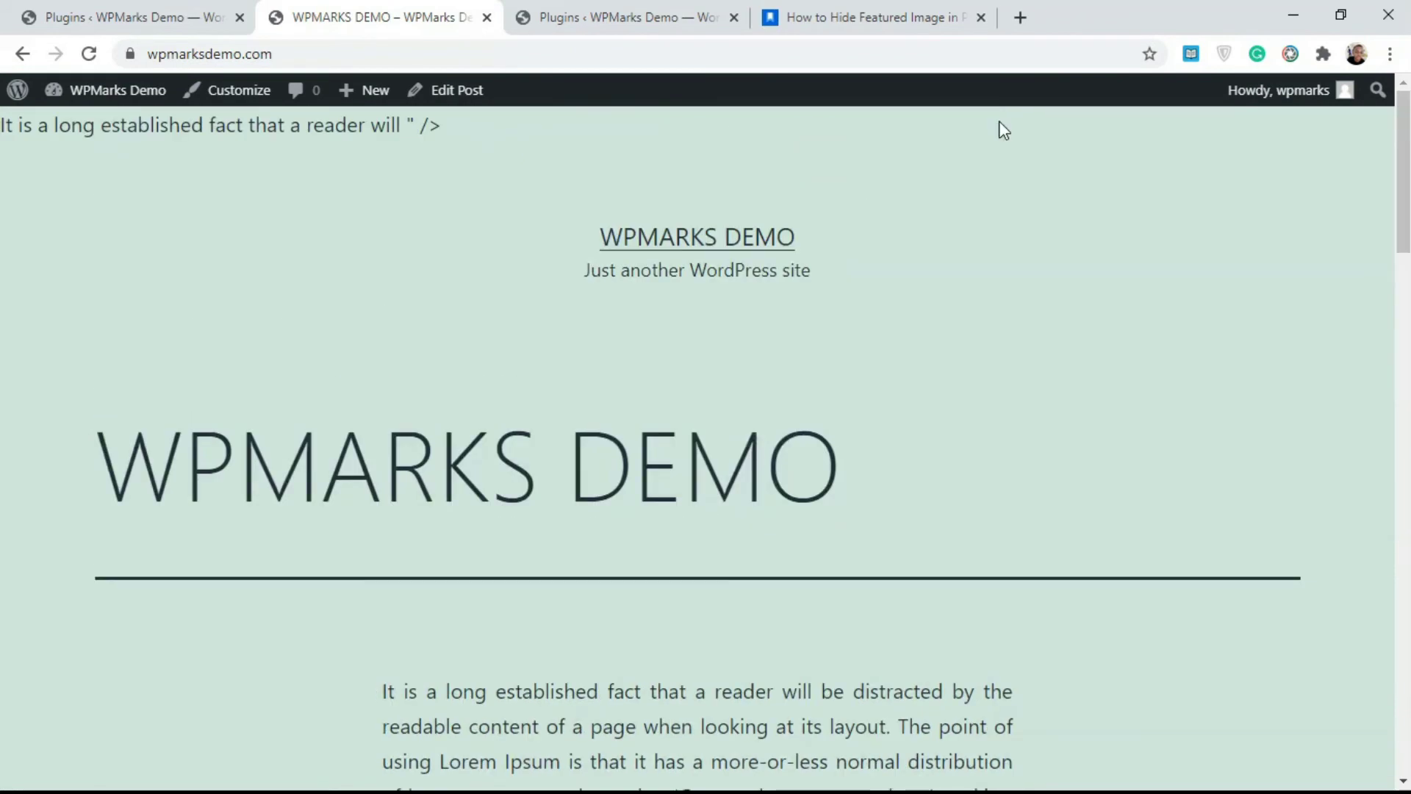
Step: Open the site's home page and examine the WPMARKS DEMO post's featured image in the post list
click(699, 242)
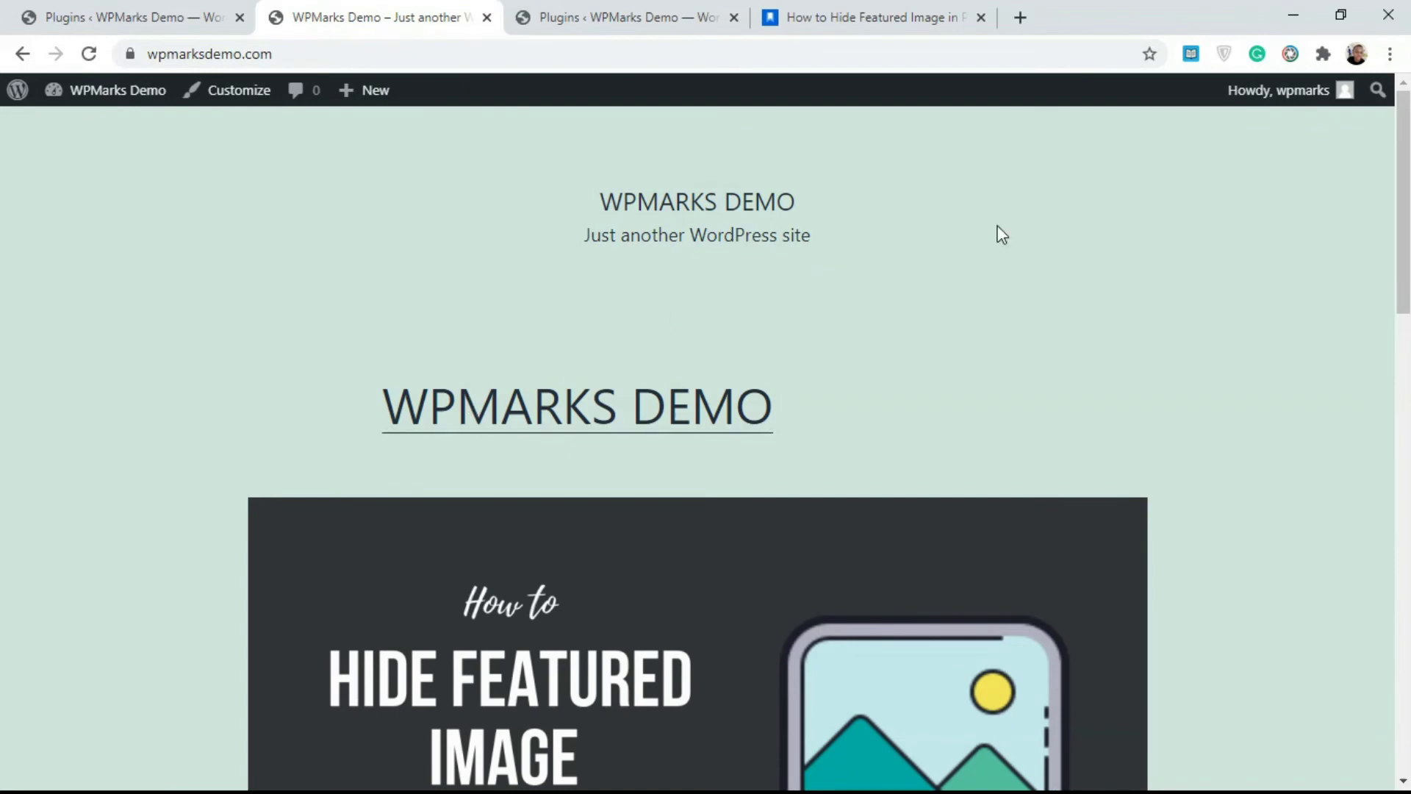
scroll(677, 331, down, 6)
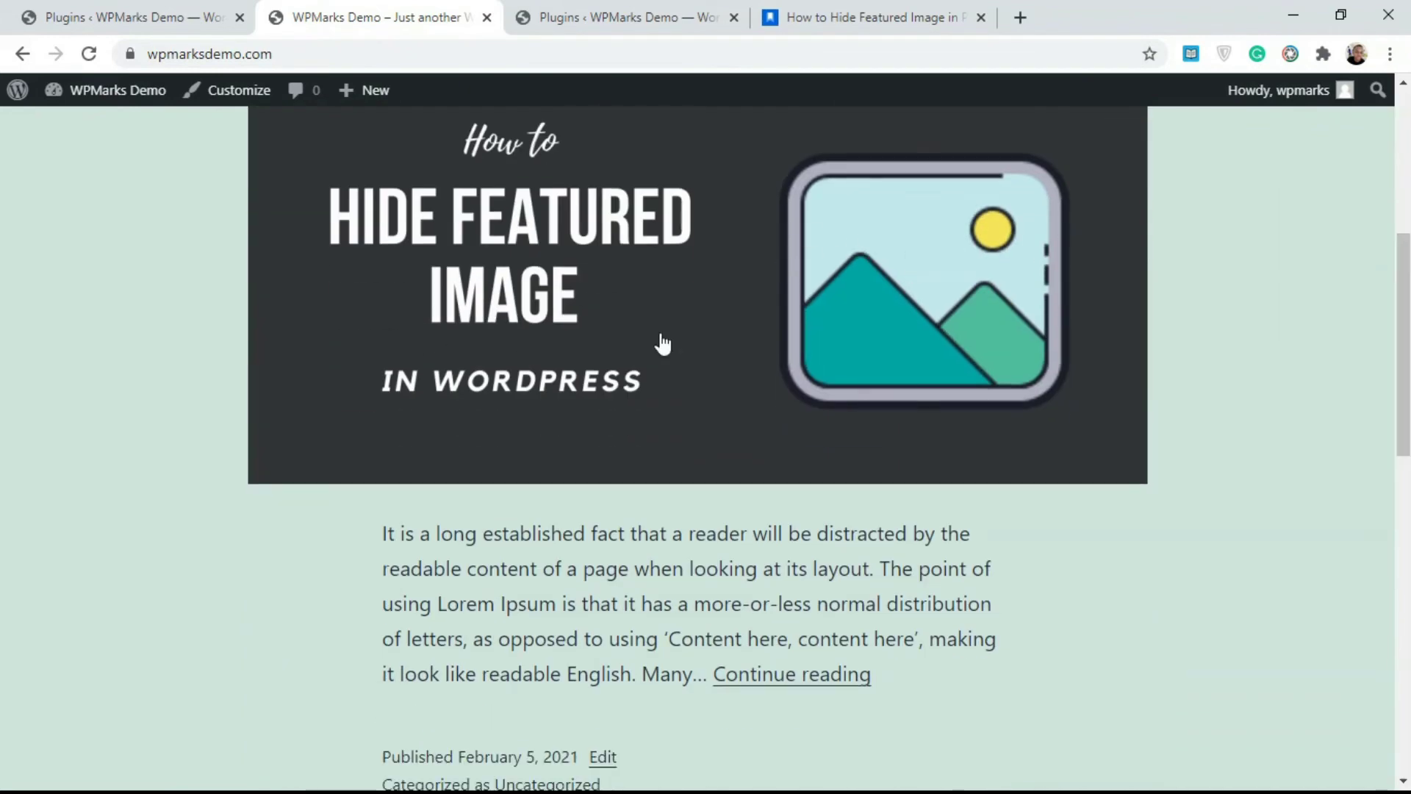
scroll(1402, 345, up, 5)
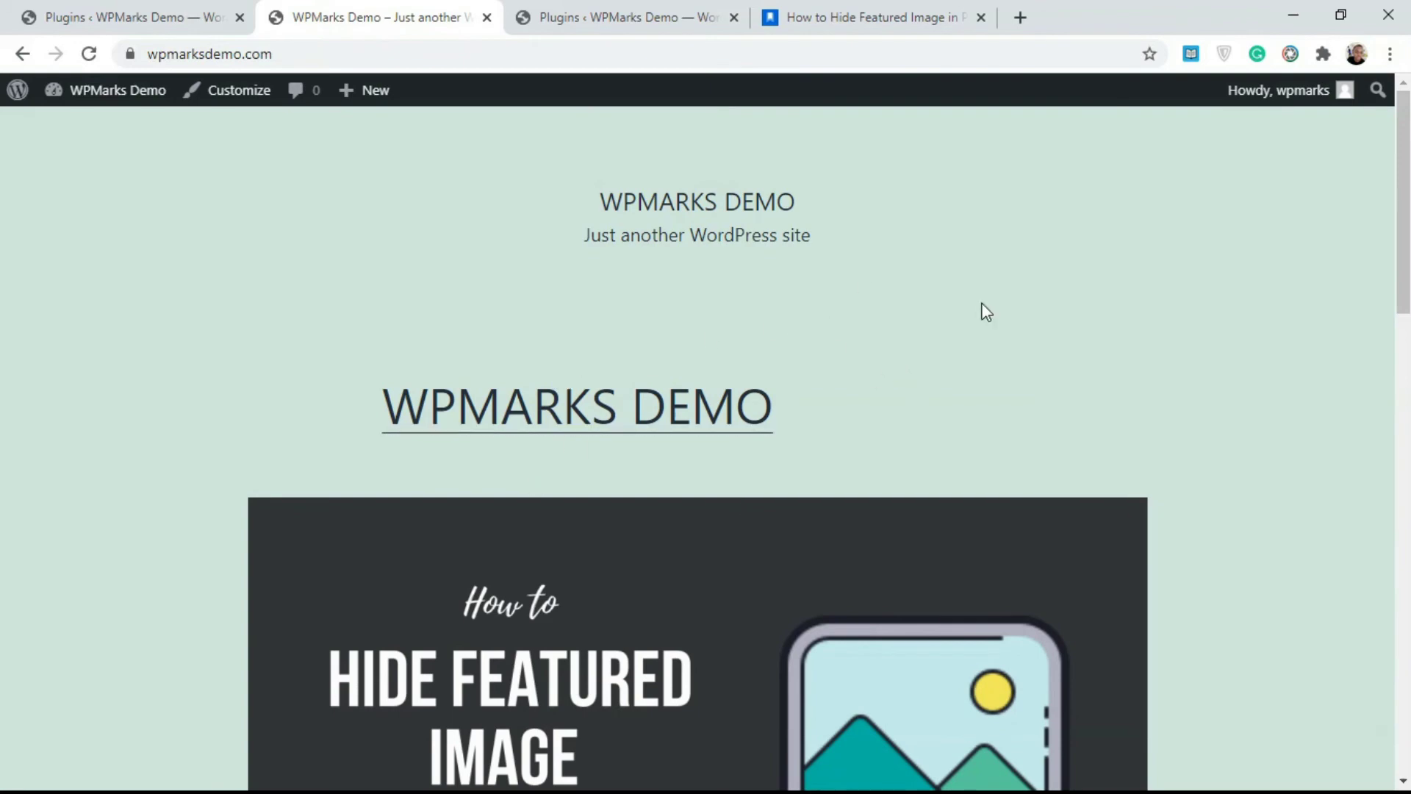
Step: Reopen the single WPMARKS DEMO post to check it, and look at the installed plugins list before returning to the post
click(637, 400)
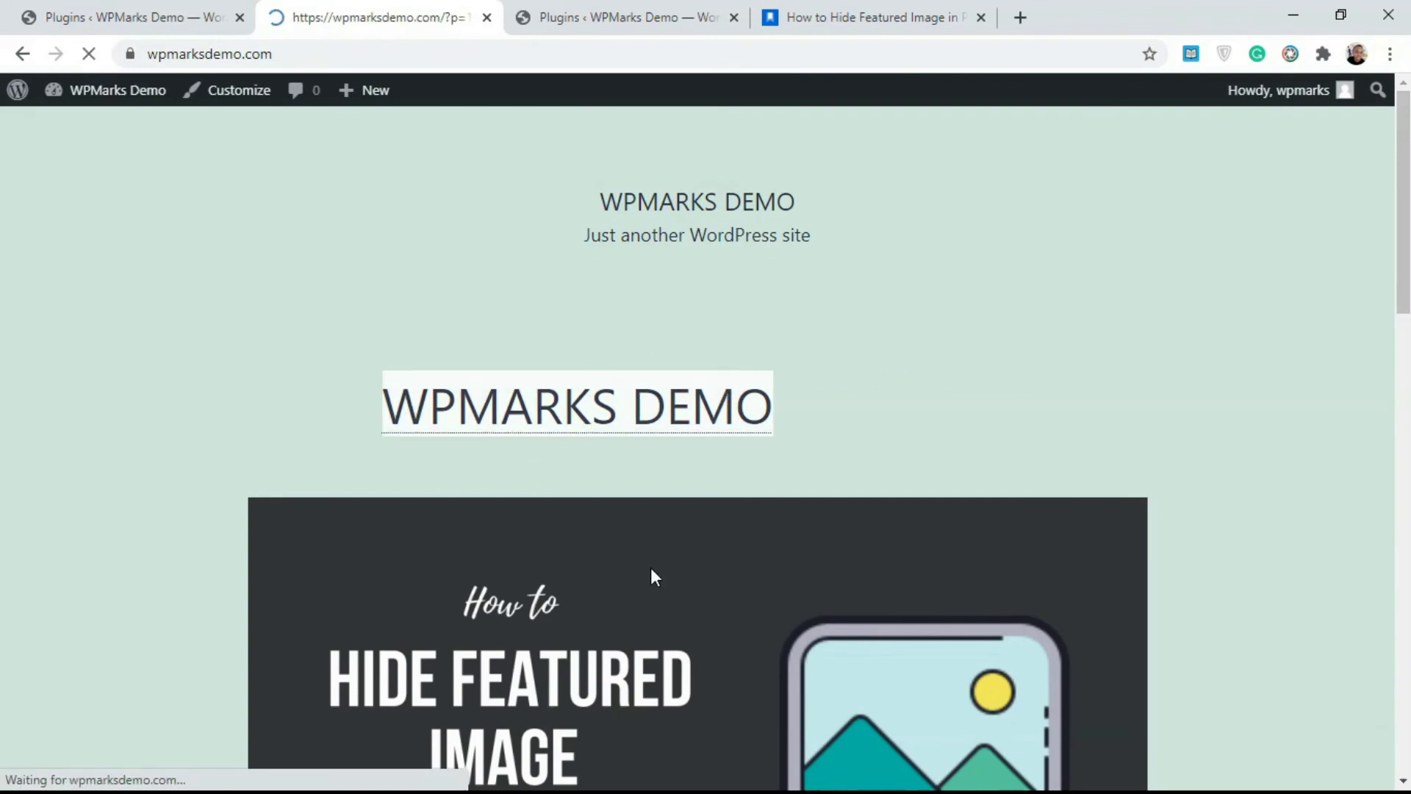
drag(1402, 193, 1389, 334)
click(125, 17)
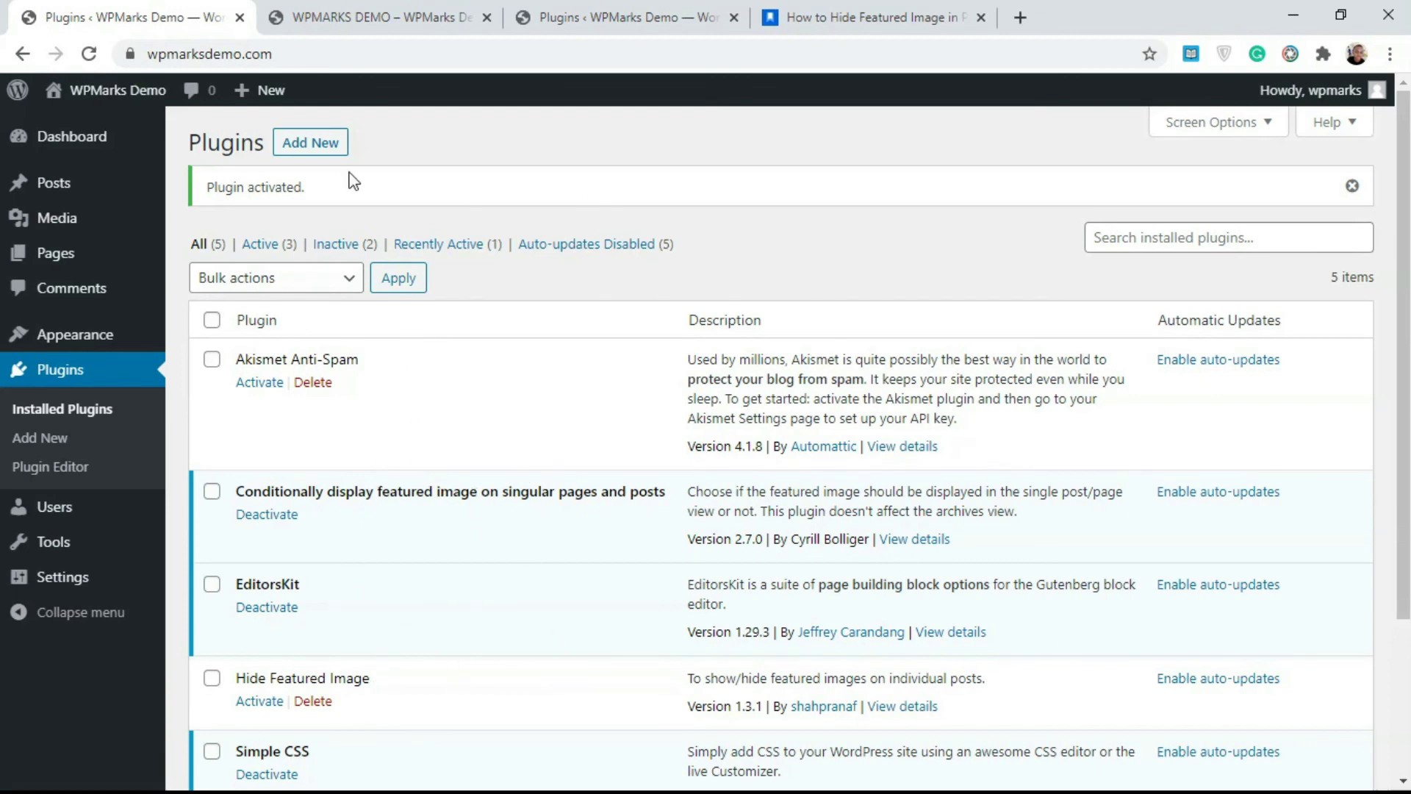
click(351, 9)
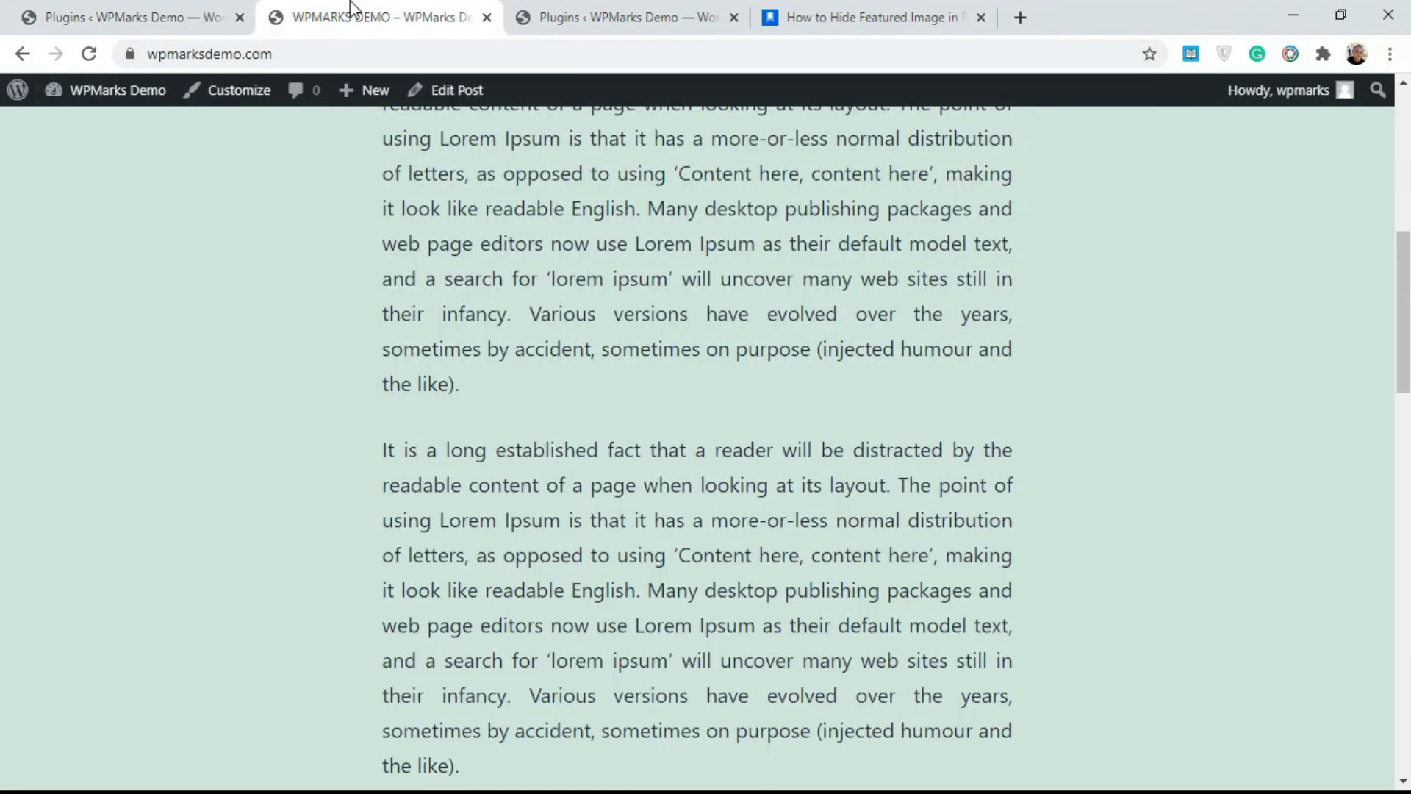